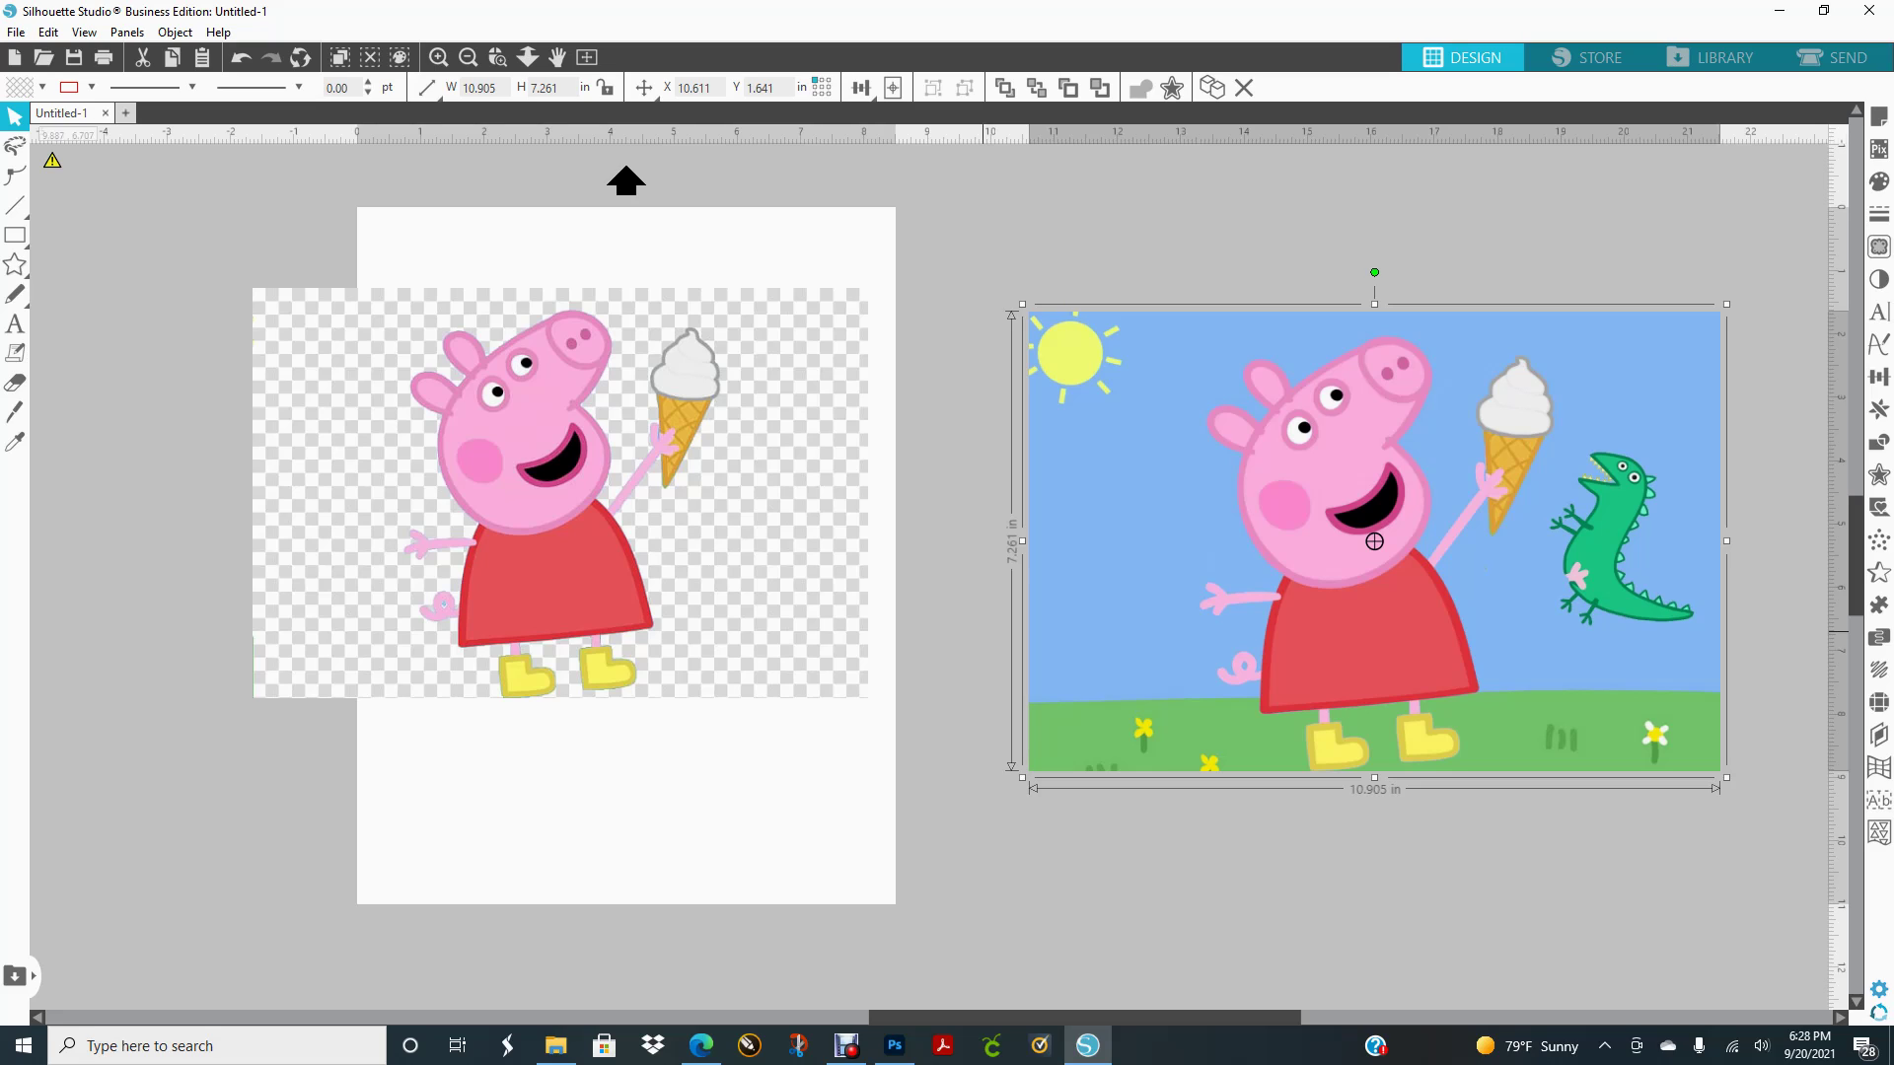
Place the transparent Peppa and the background Peppa side by side with their bottoms aligned
left_click_drag(739, 617, 797, 691)
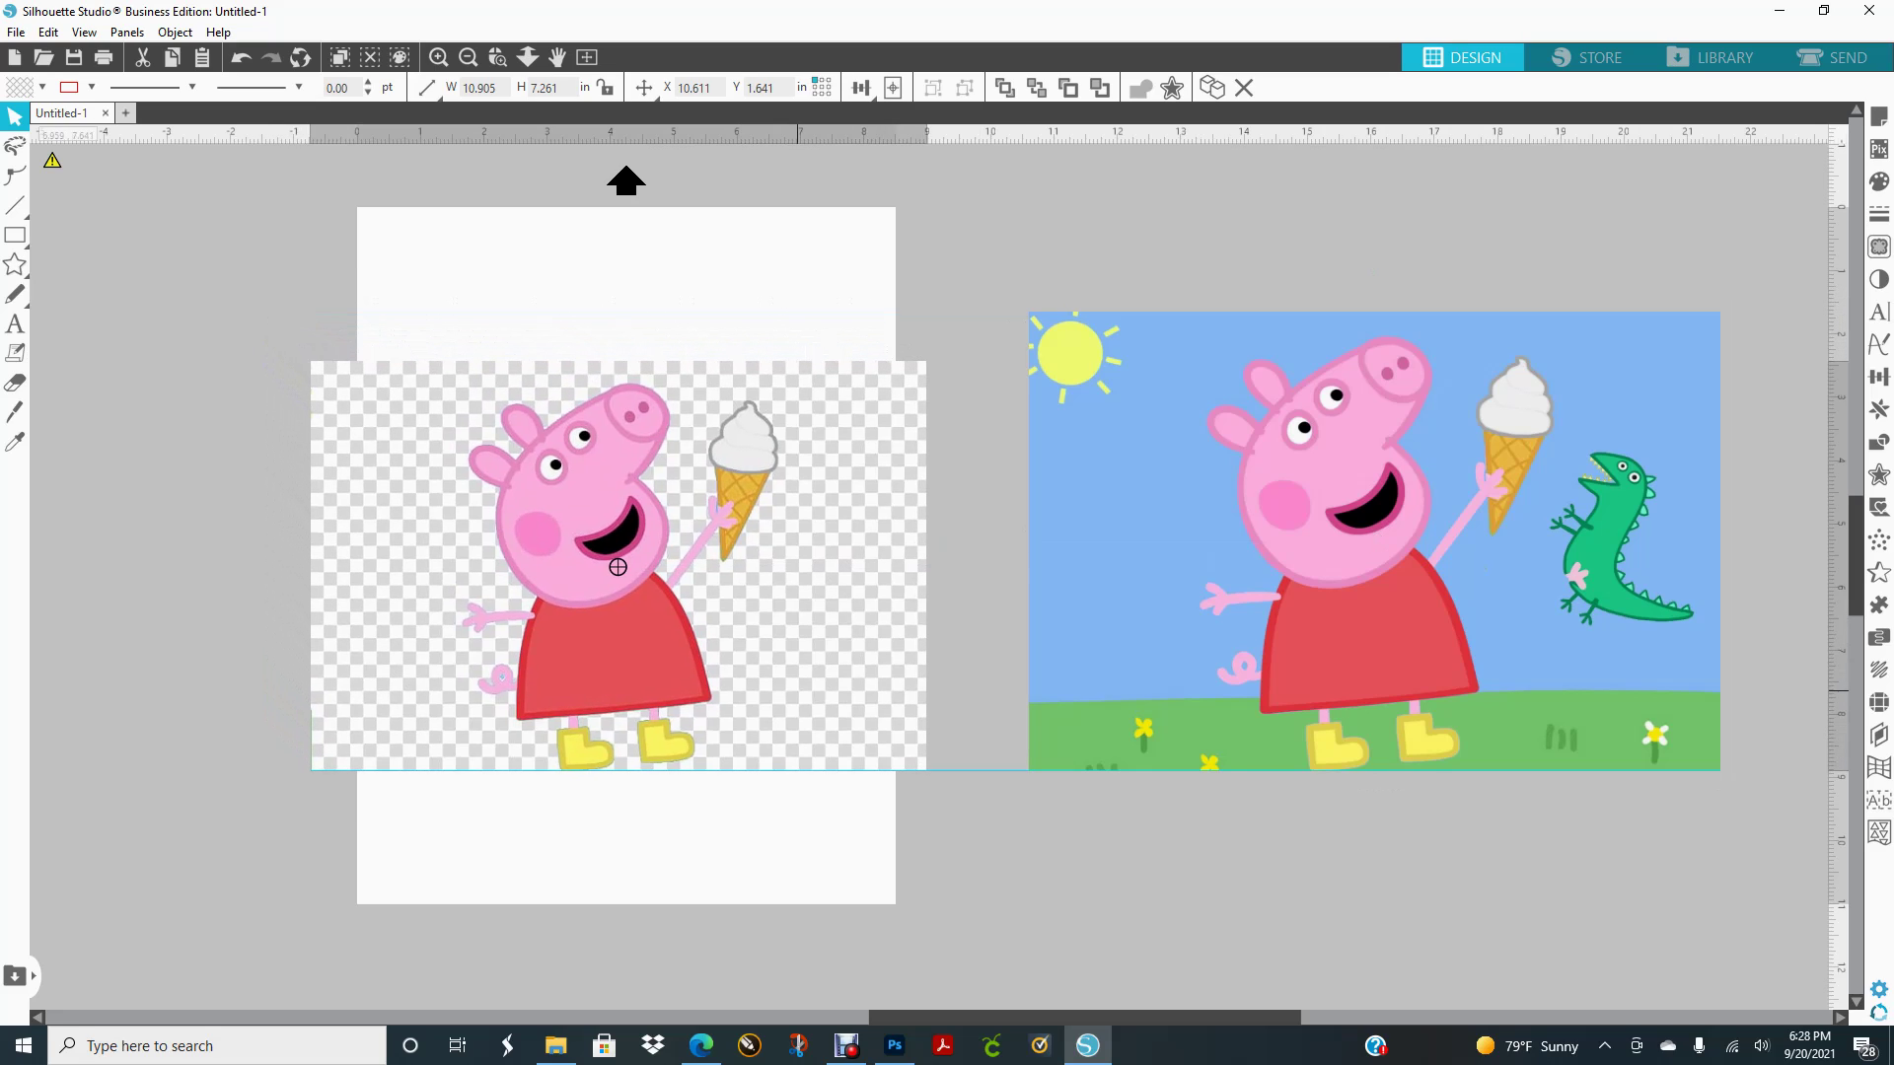
left_click(971, 700)
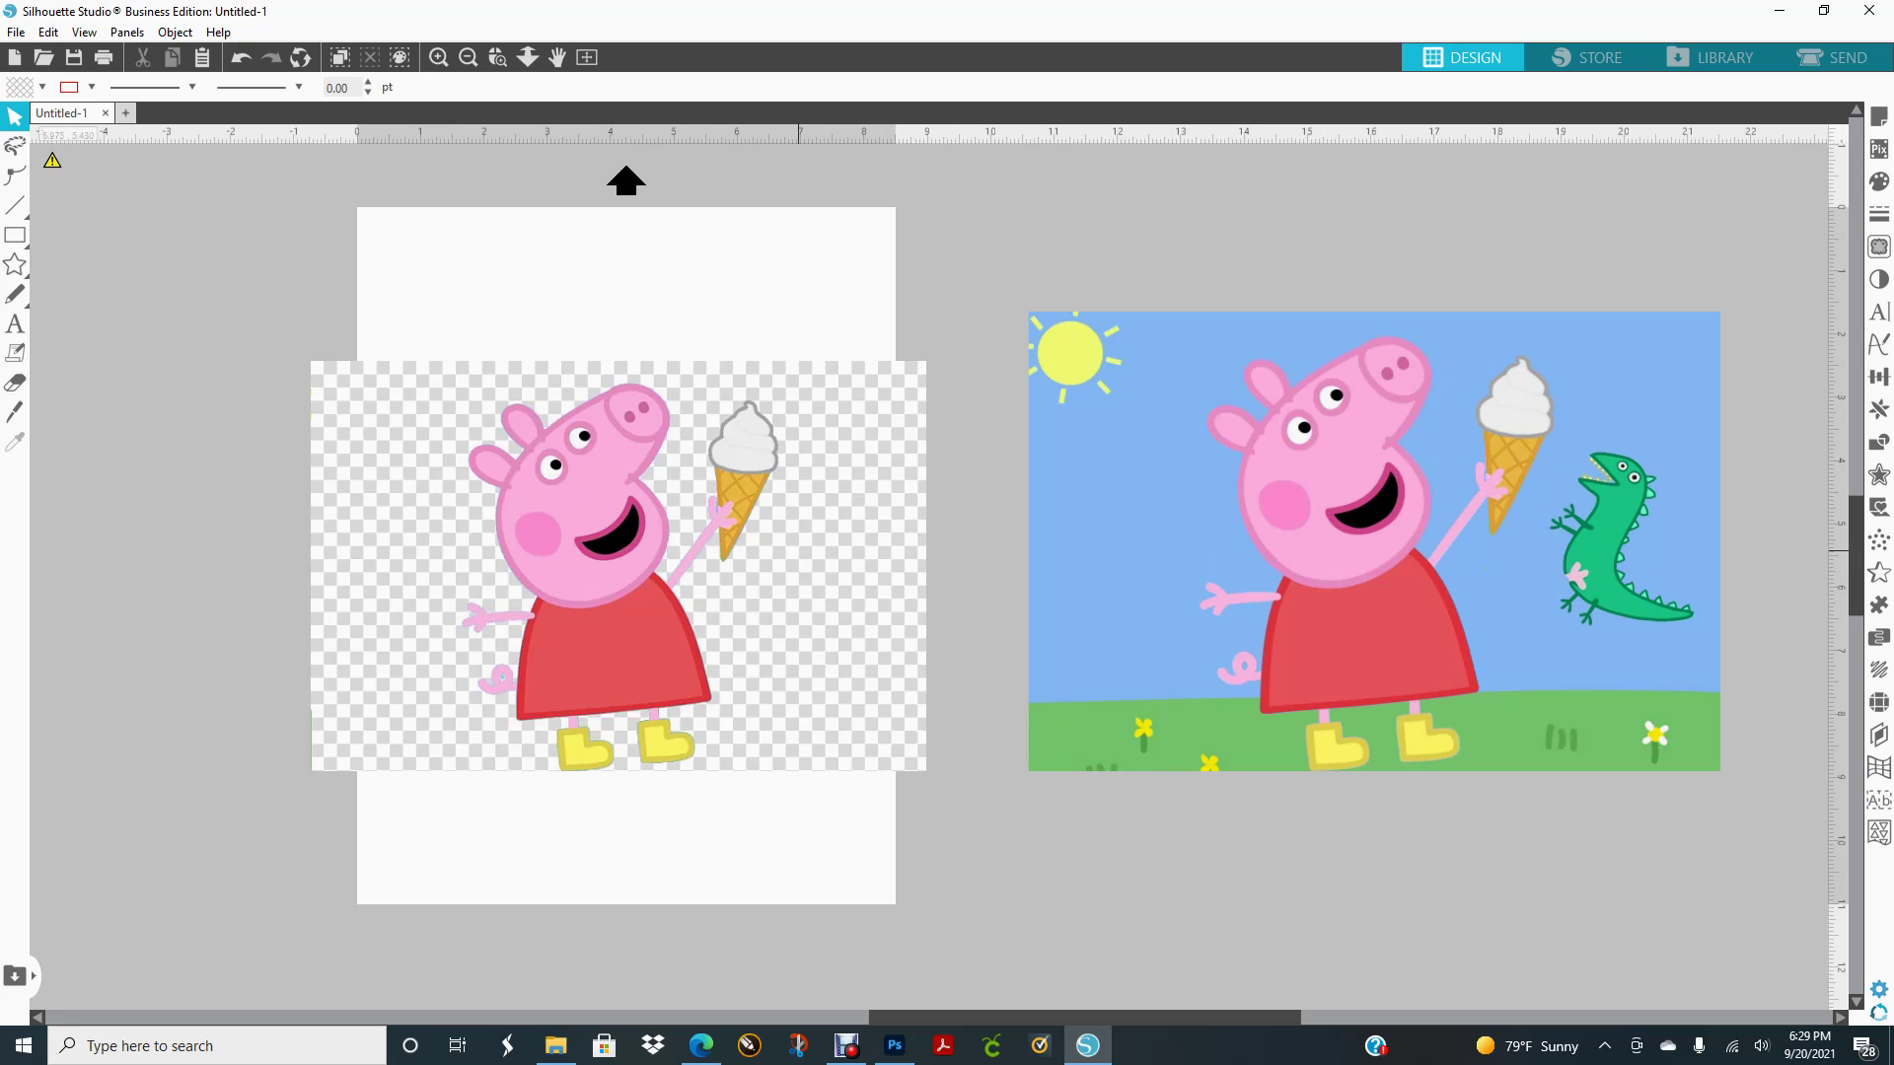
left_click_drag(616, 562, 555, 552)
left_click(918, 690)
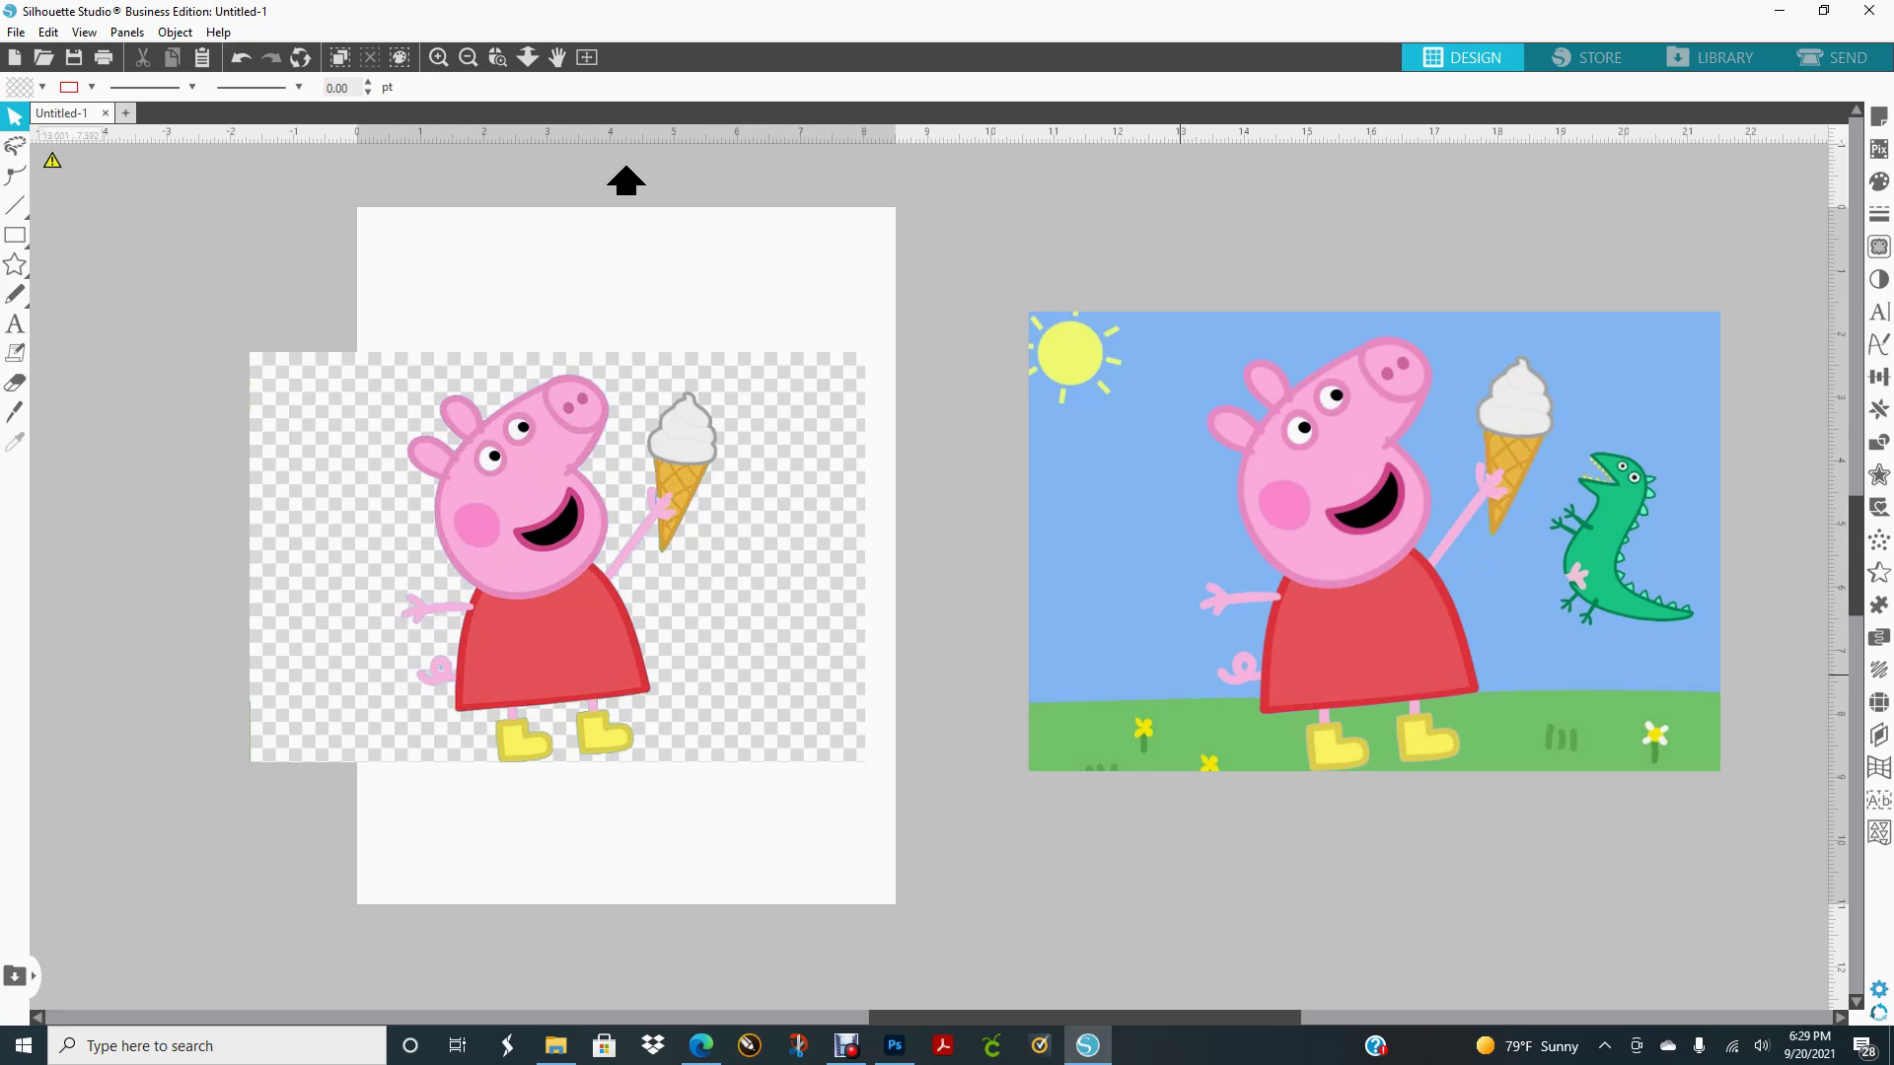
left_click_drag(1181, 677, 1113, 692)
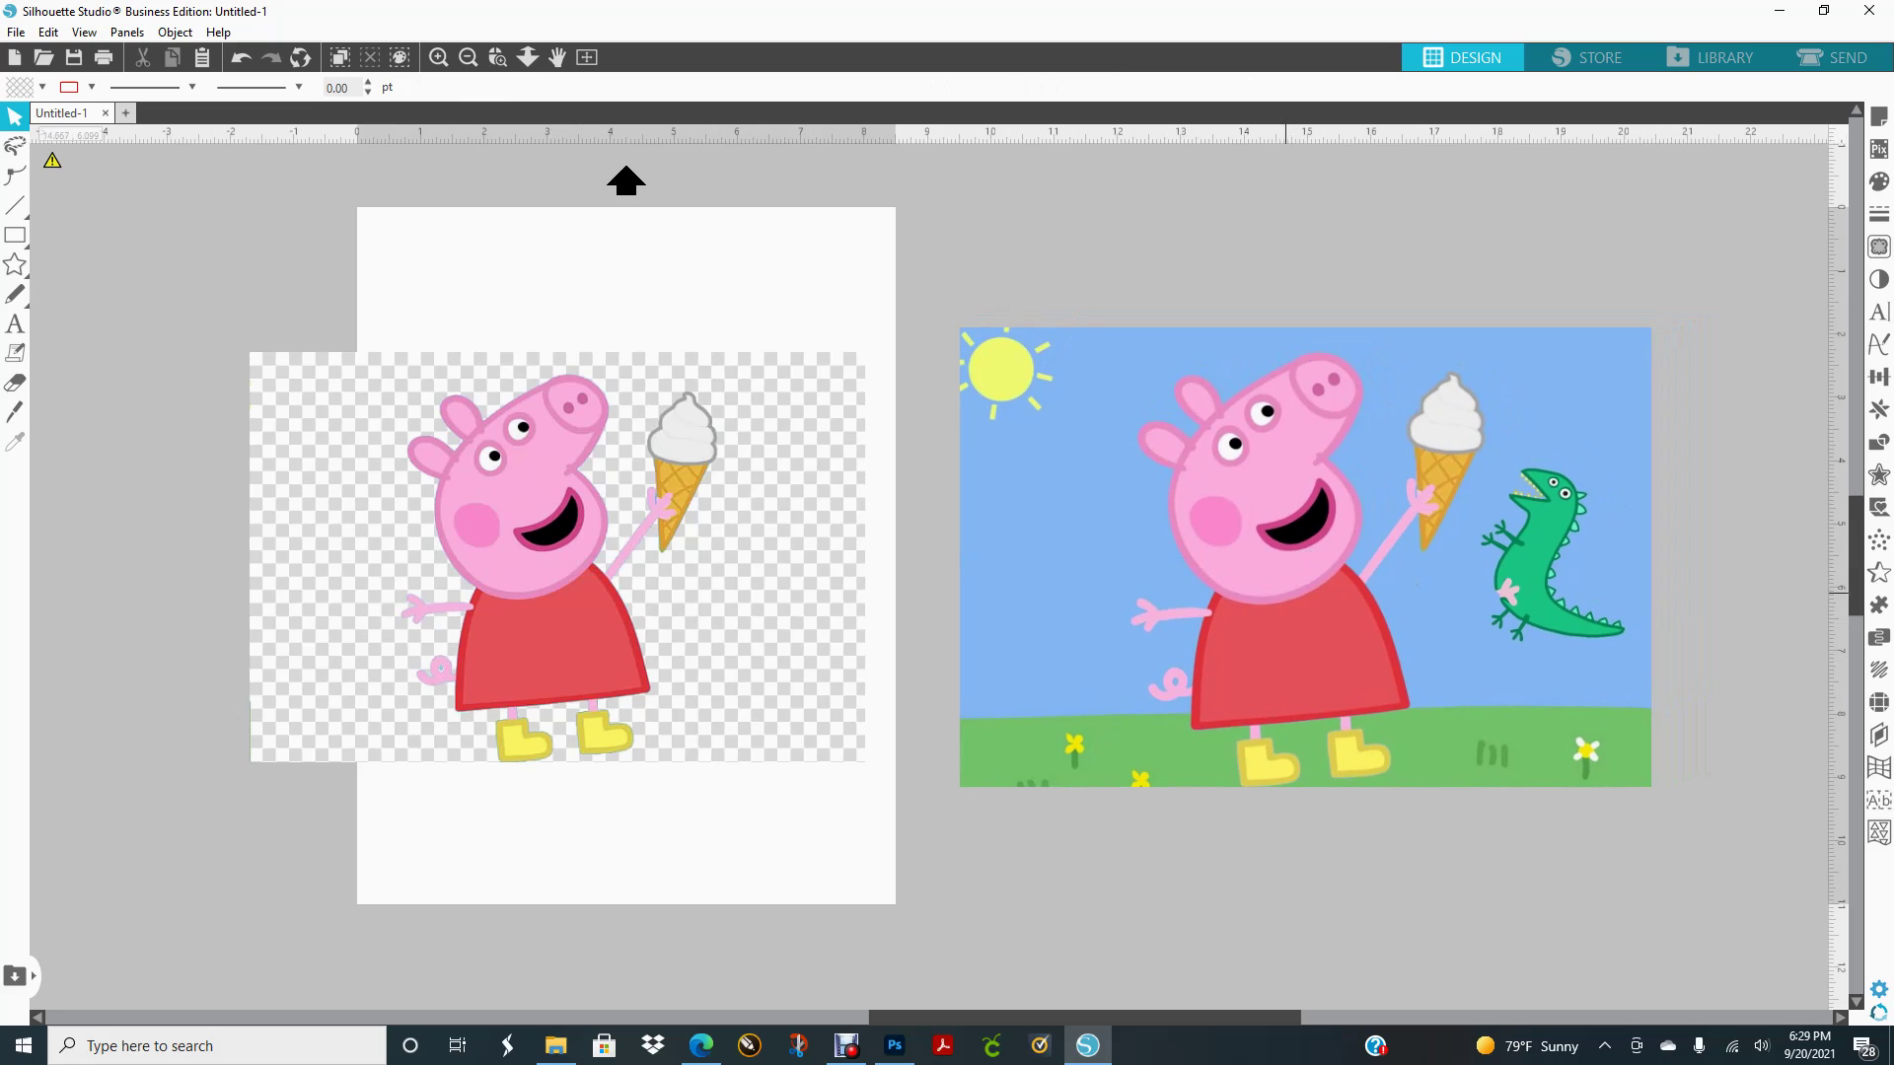
left_click_drag(1363, 616, 1370, 614)
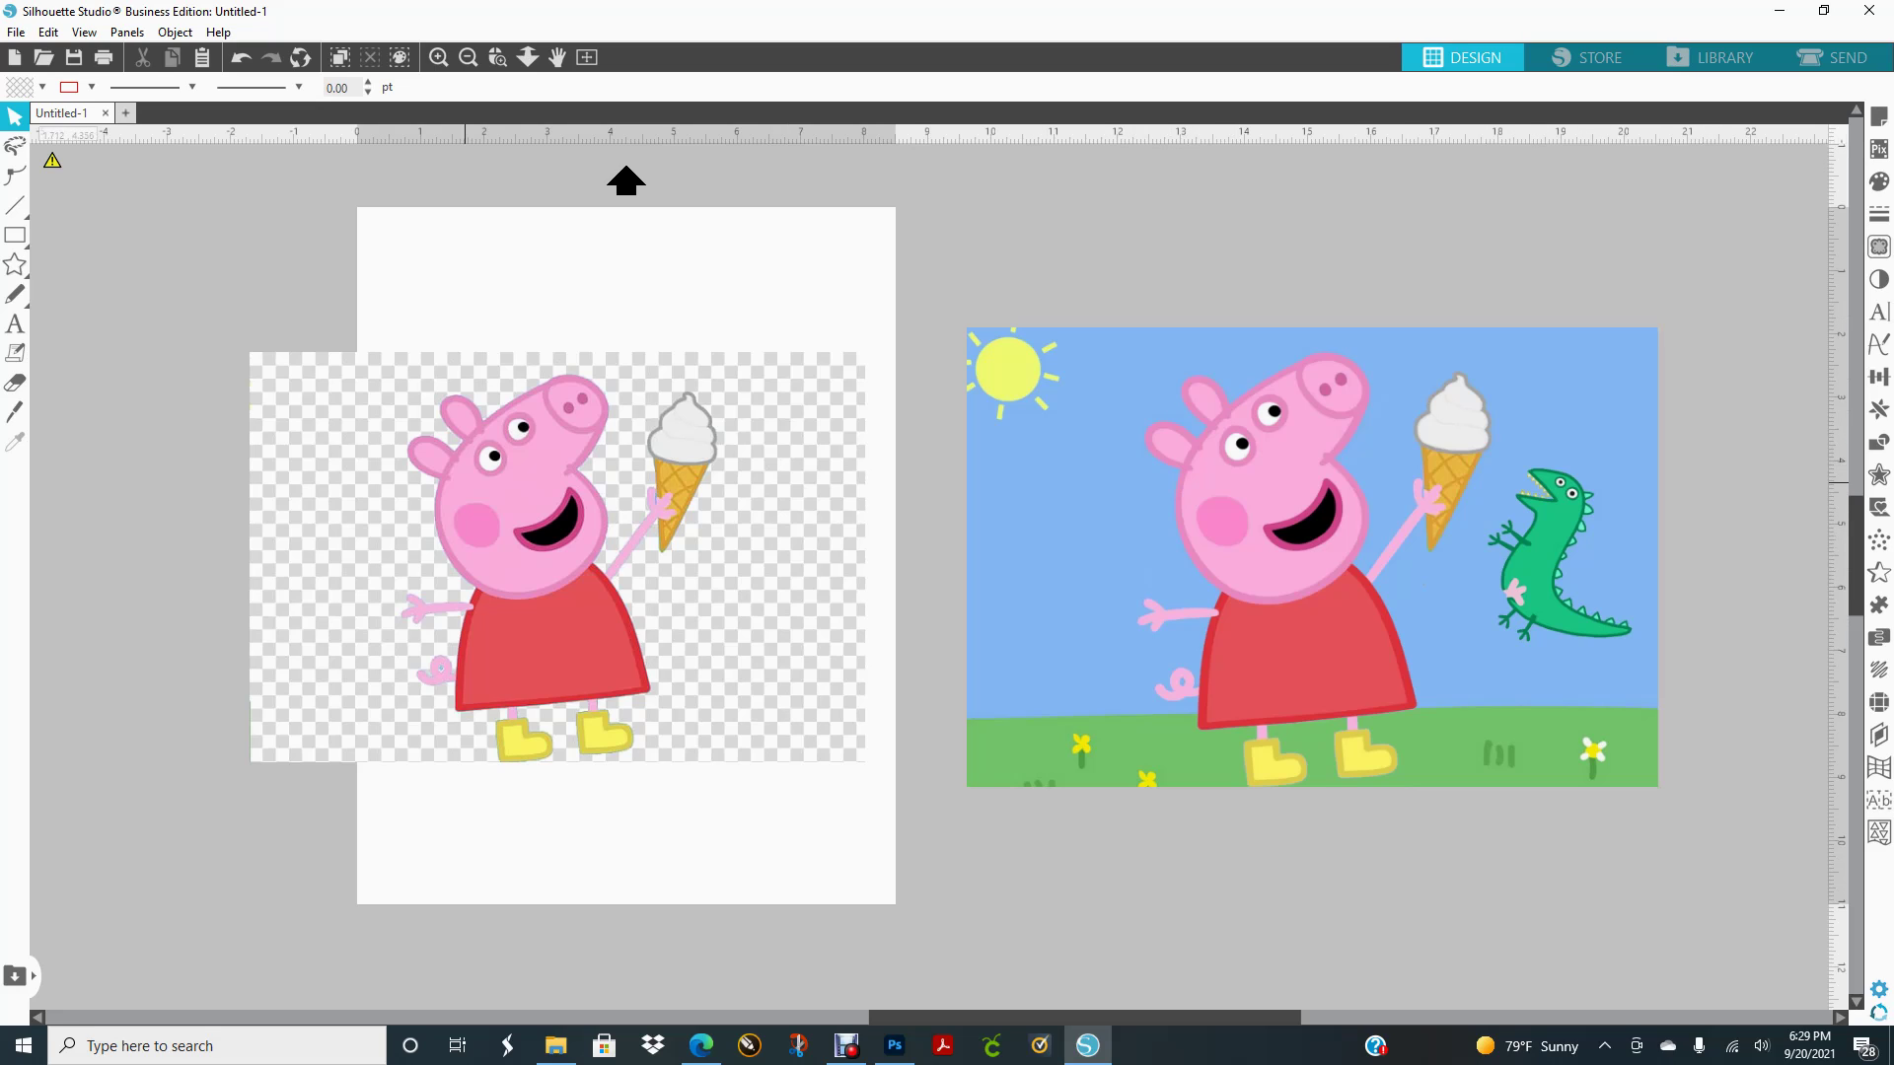
left_click_drag(1315, 558, 1360, 518)
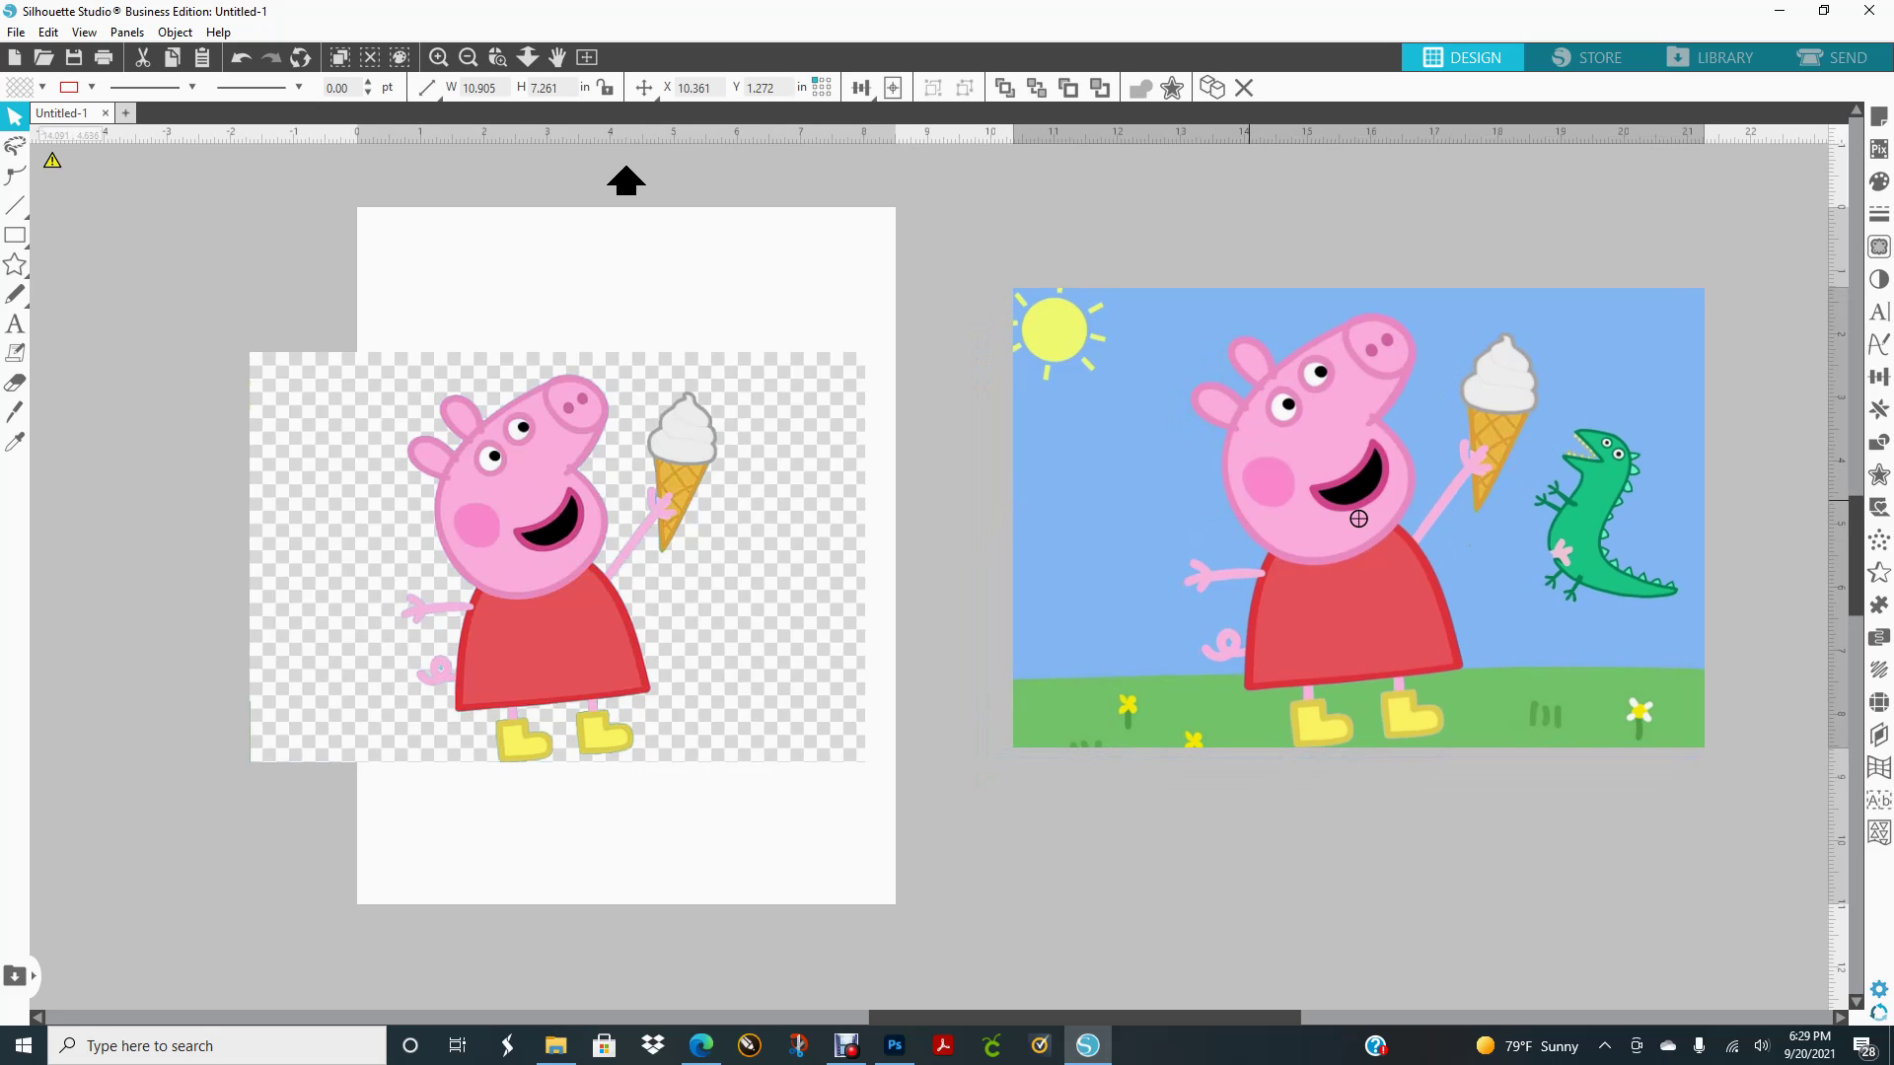
left_click_drag(554, 557, 603, 505)
left_click_drag(1358, 518, 1341, 481)
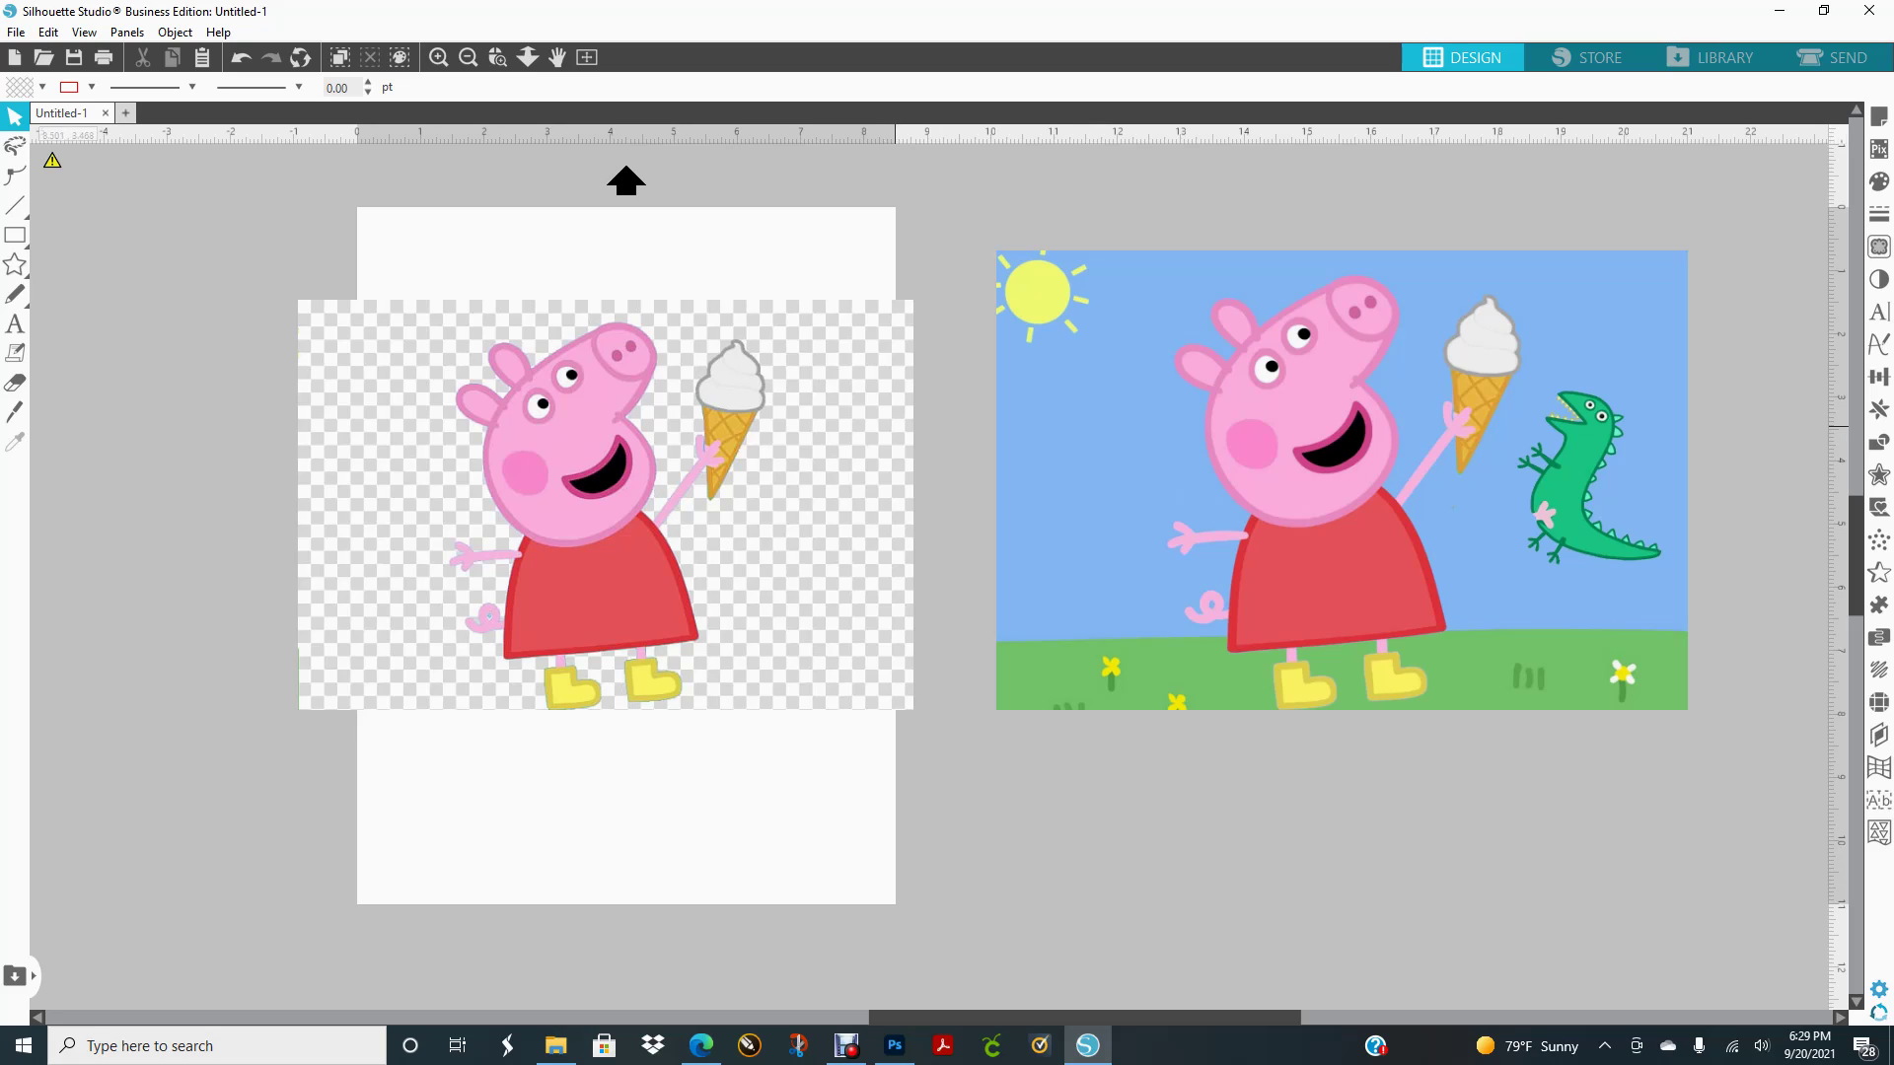
Mark a trace area over the transparent Peppa image
left_click(608, 501)
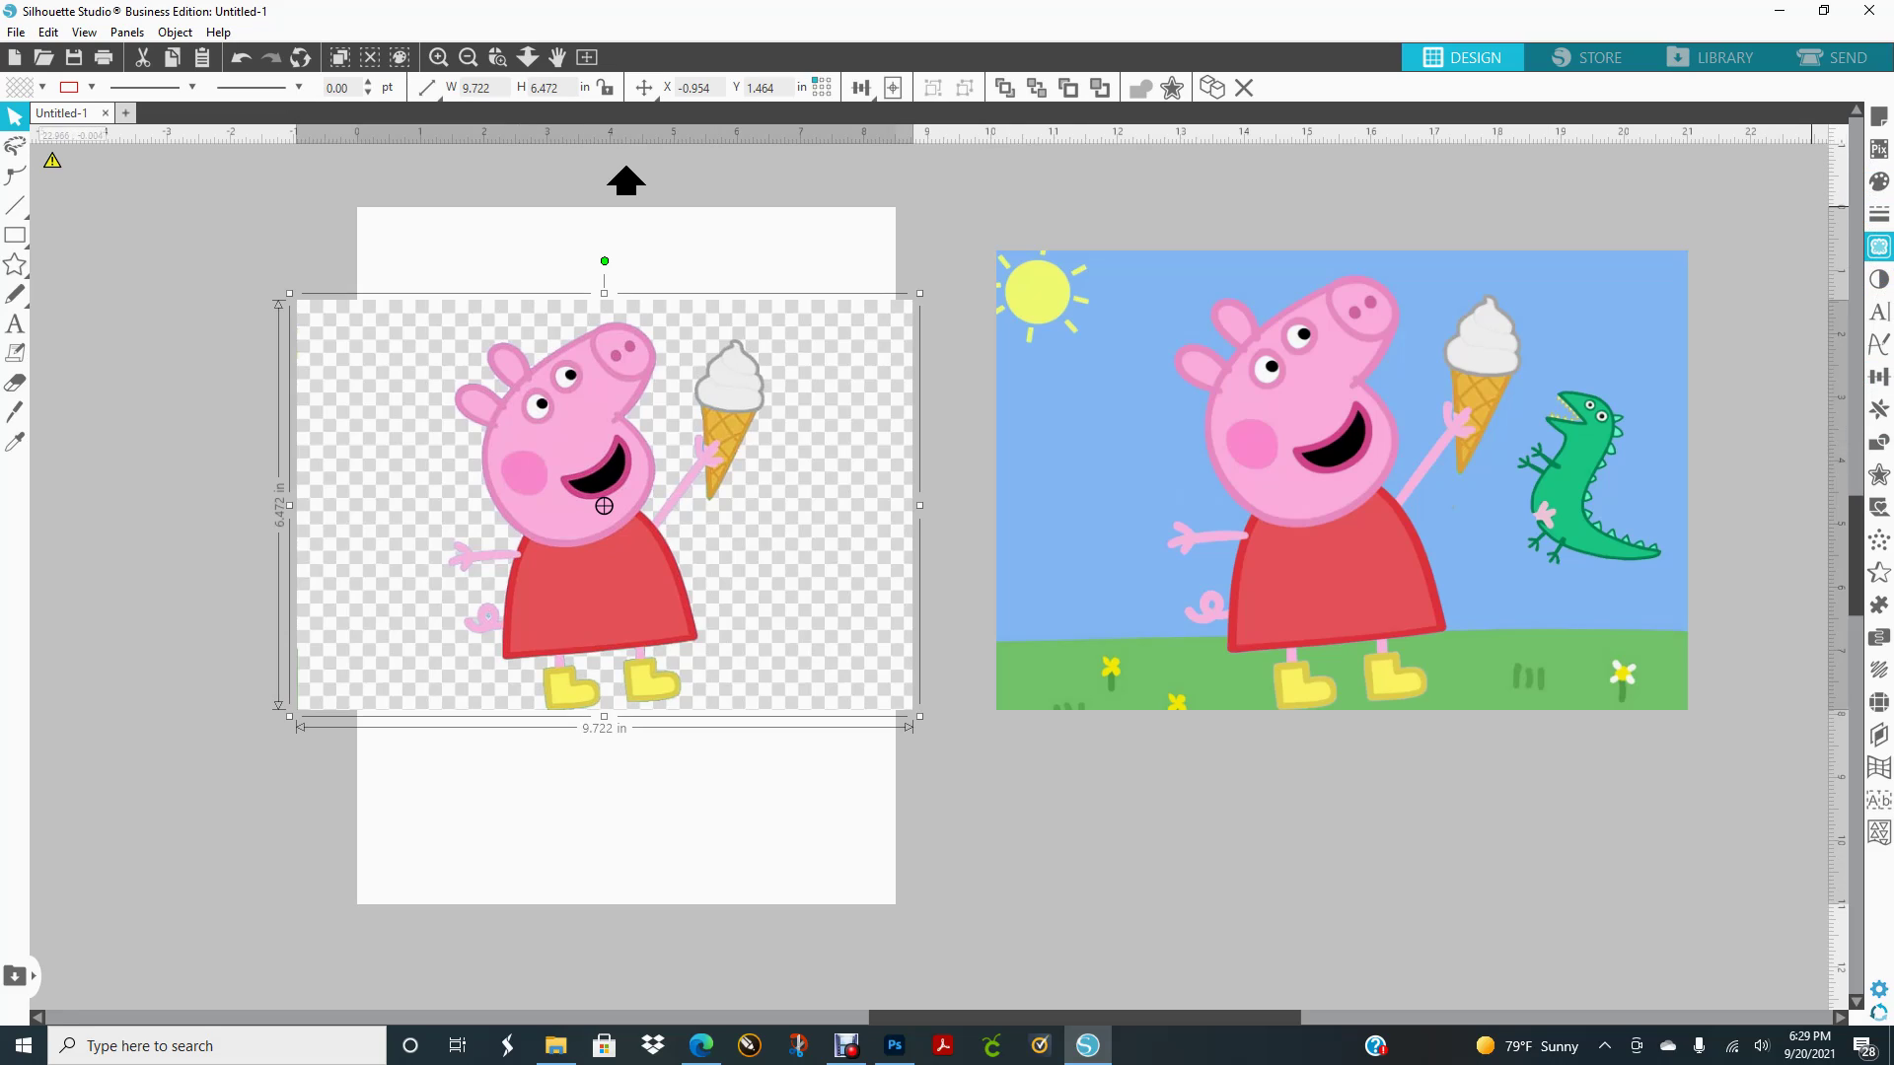
left_click(1879, 247)
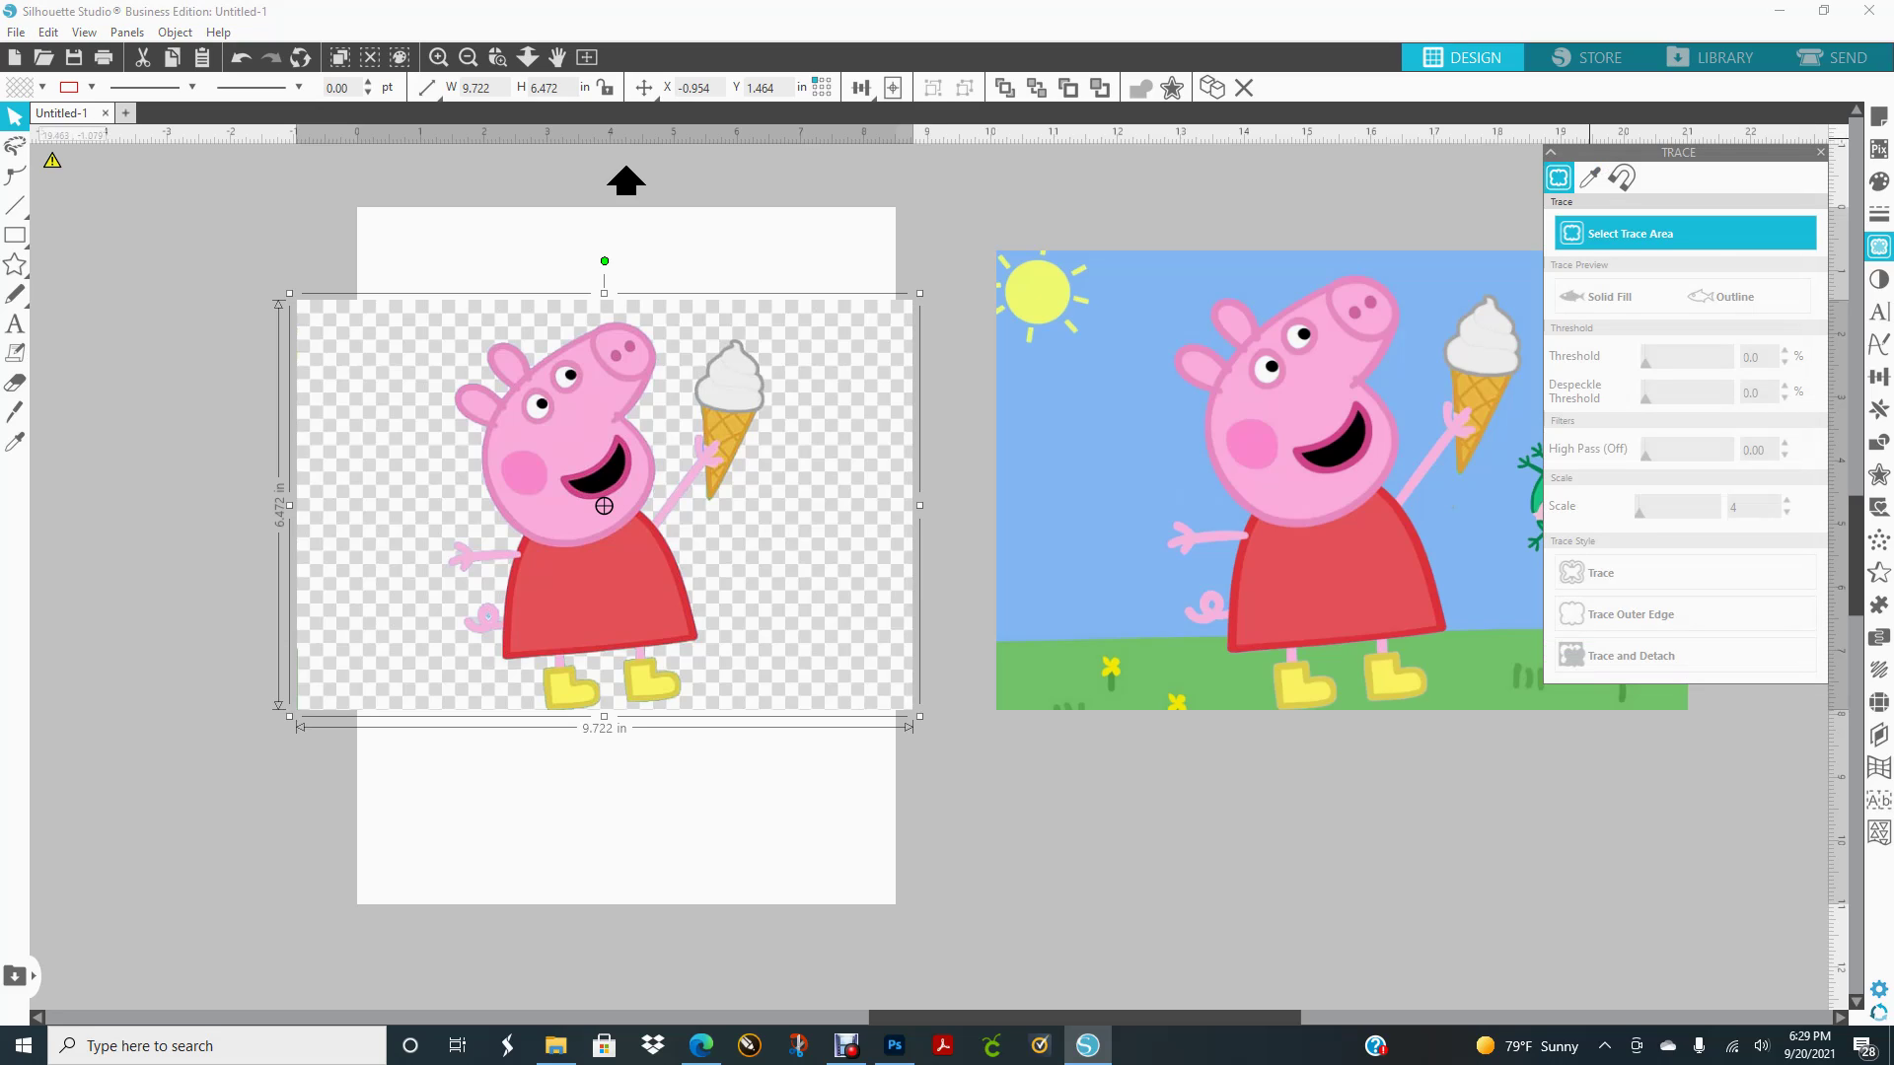
left_click(1684, 234)
mouse_move(287, 238)
left_mouse_down()
mouse_move(887, 351)
mouse_move(938, 537)
mouse_move(884, 686)
mouse_move(939, 723)
left_mouse_up()
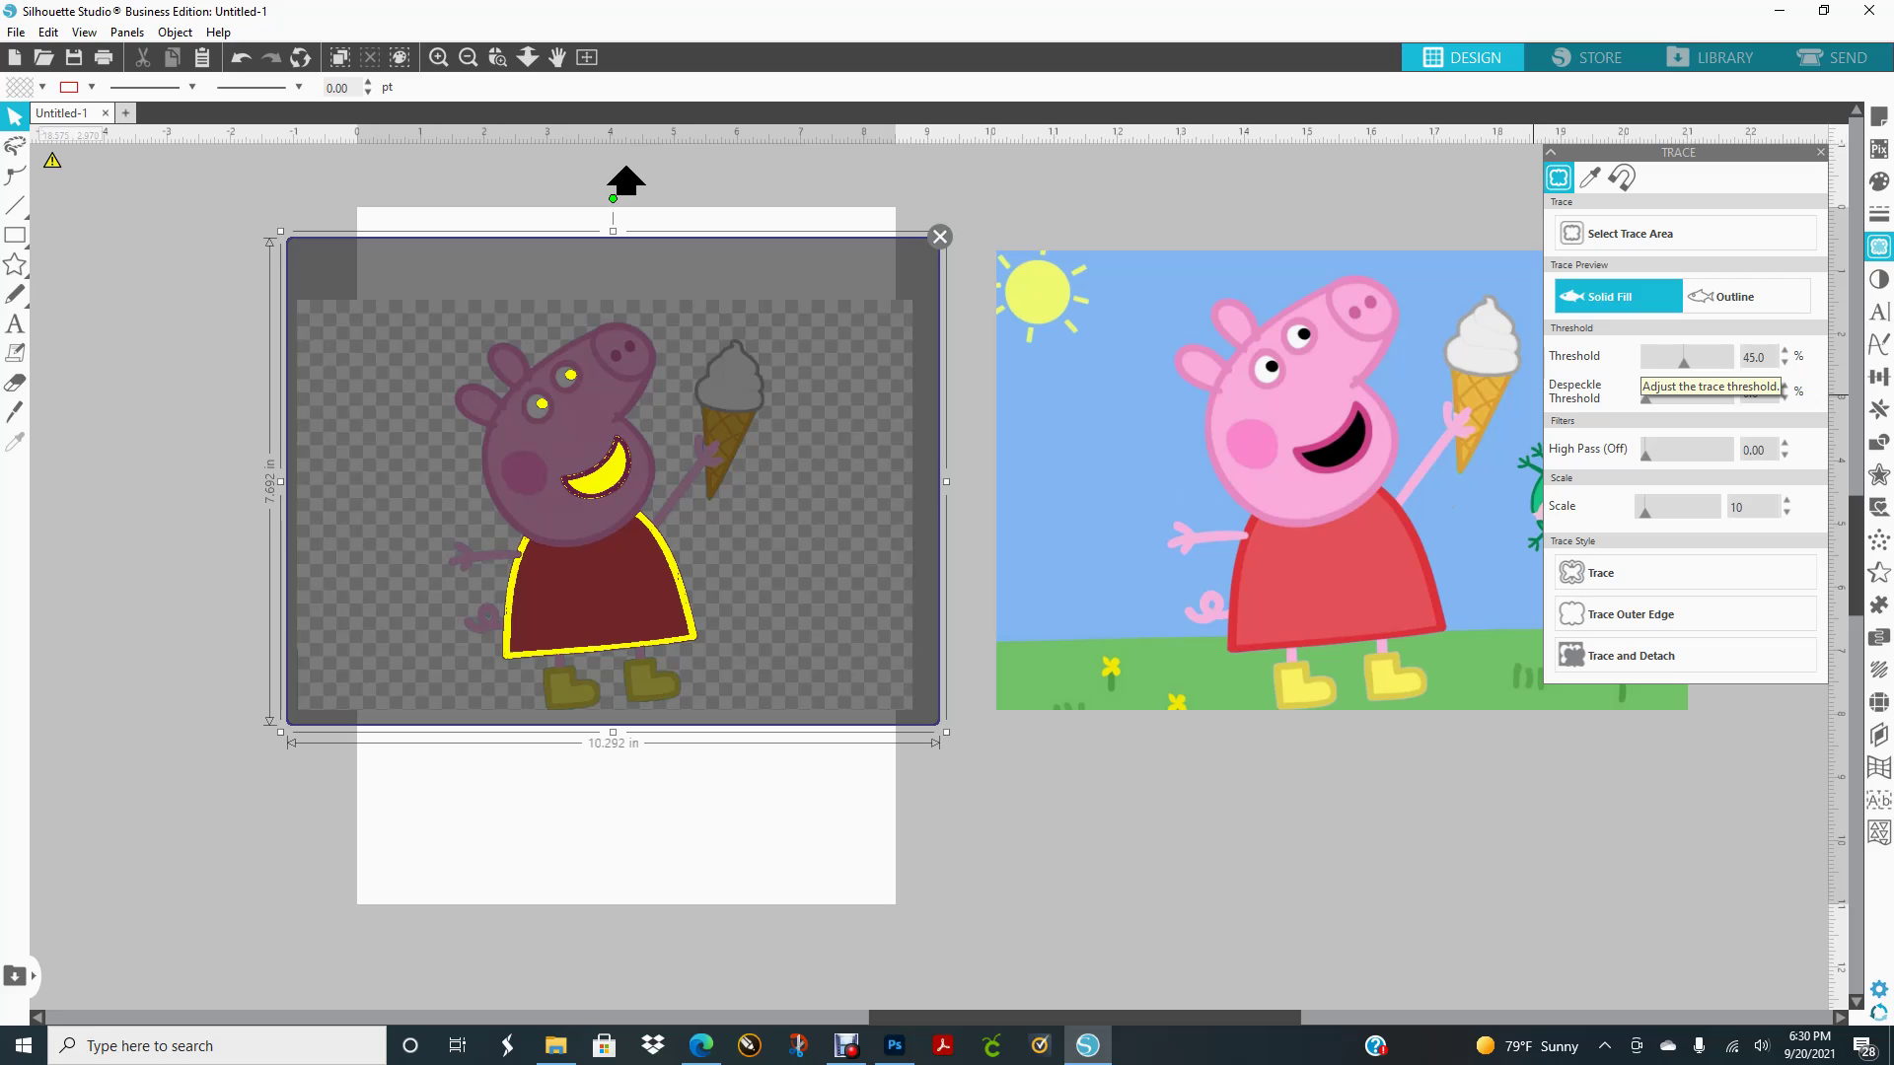
Raise the trace threshold to fill the whole pig, settling on 84% to clear speckles
left_click(1717, 358)
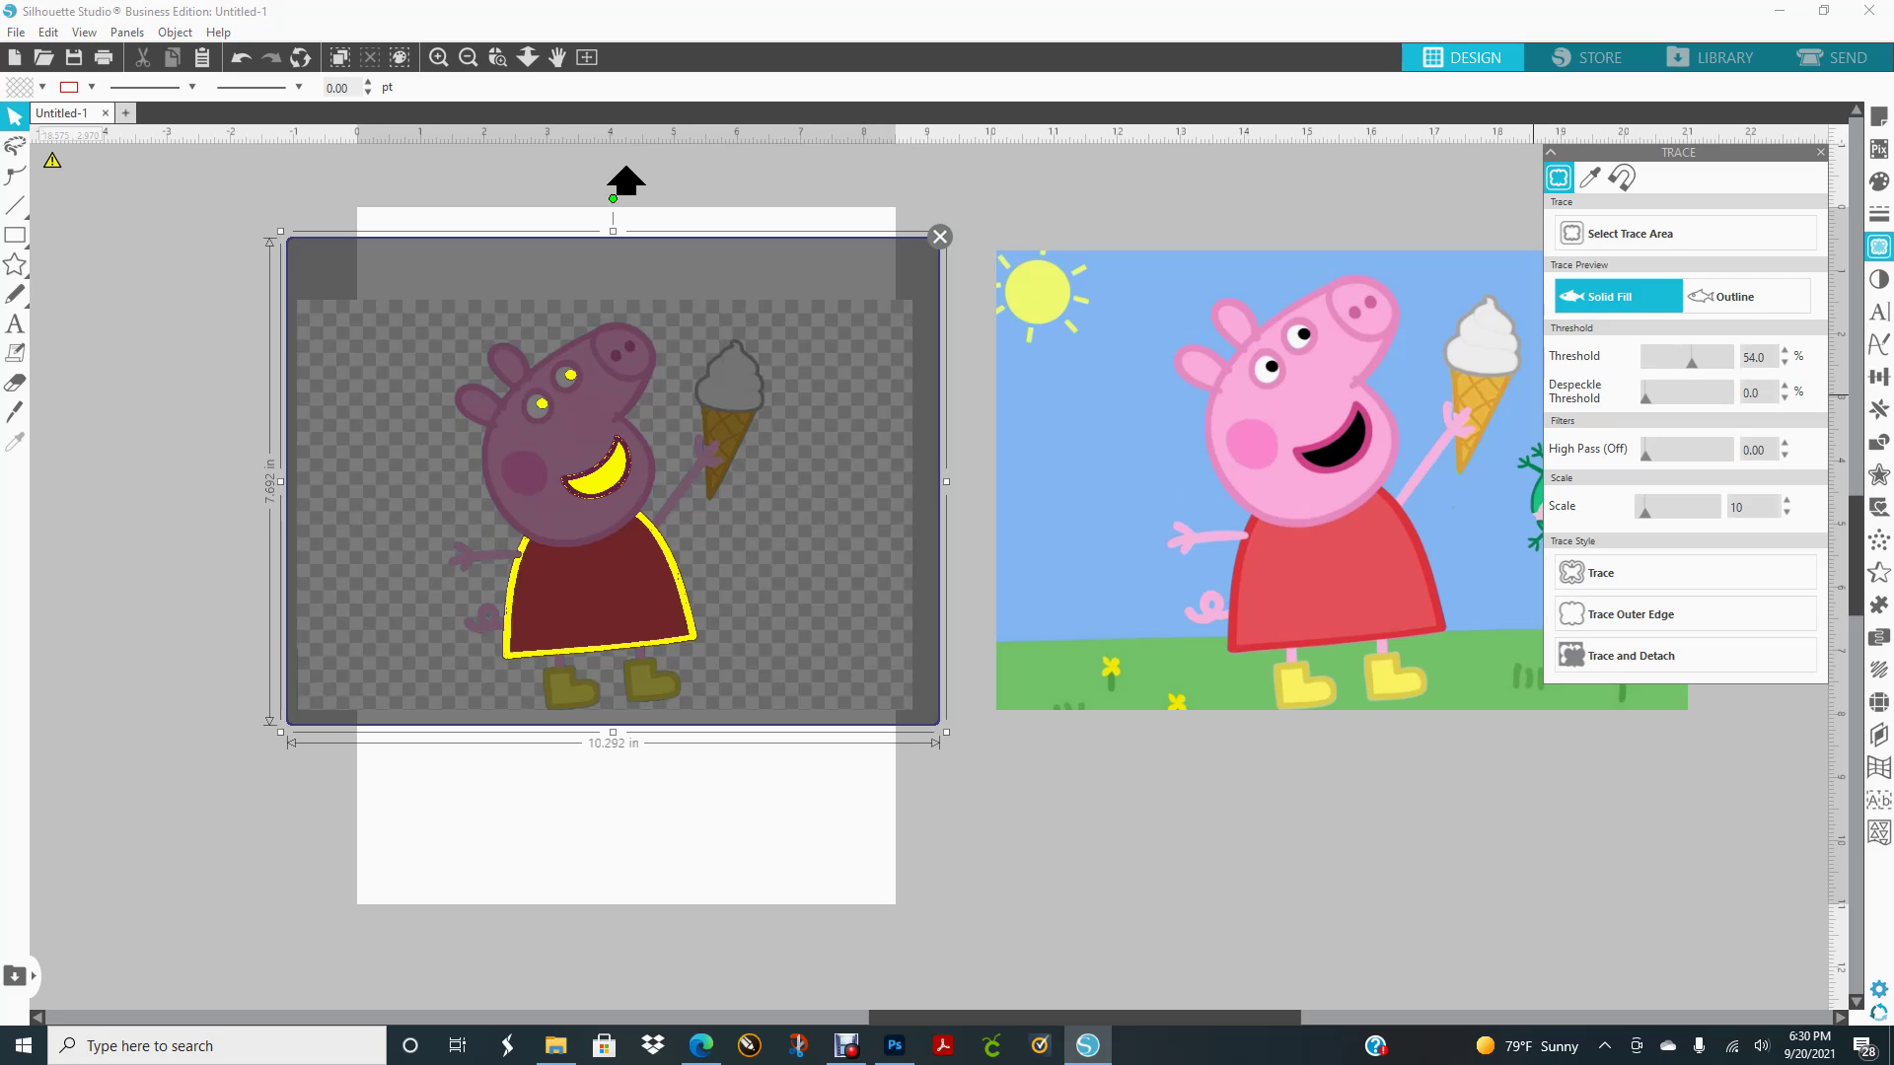
left_click(1717, 358)
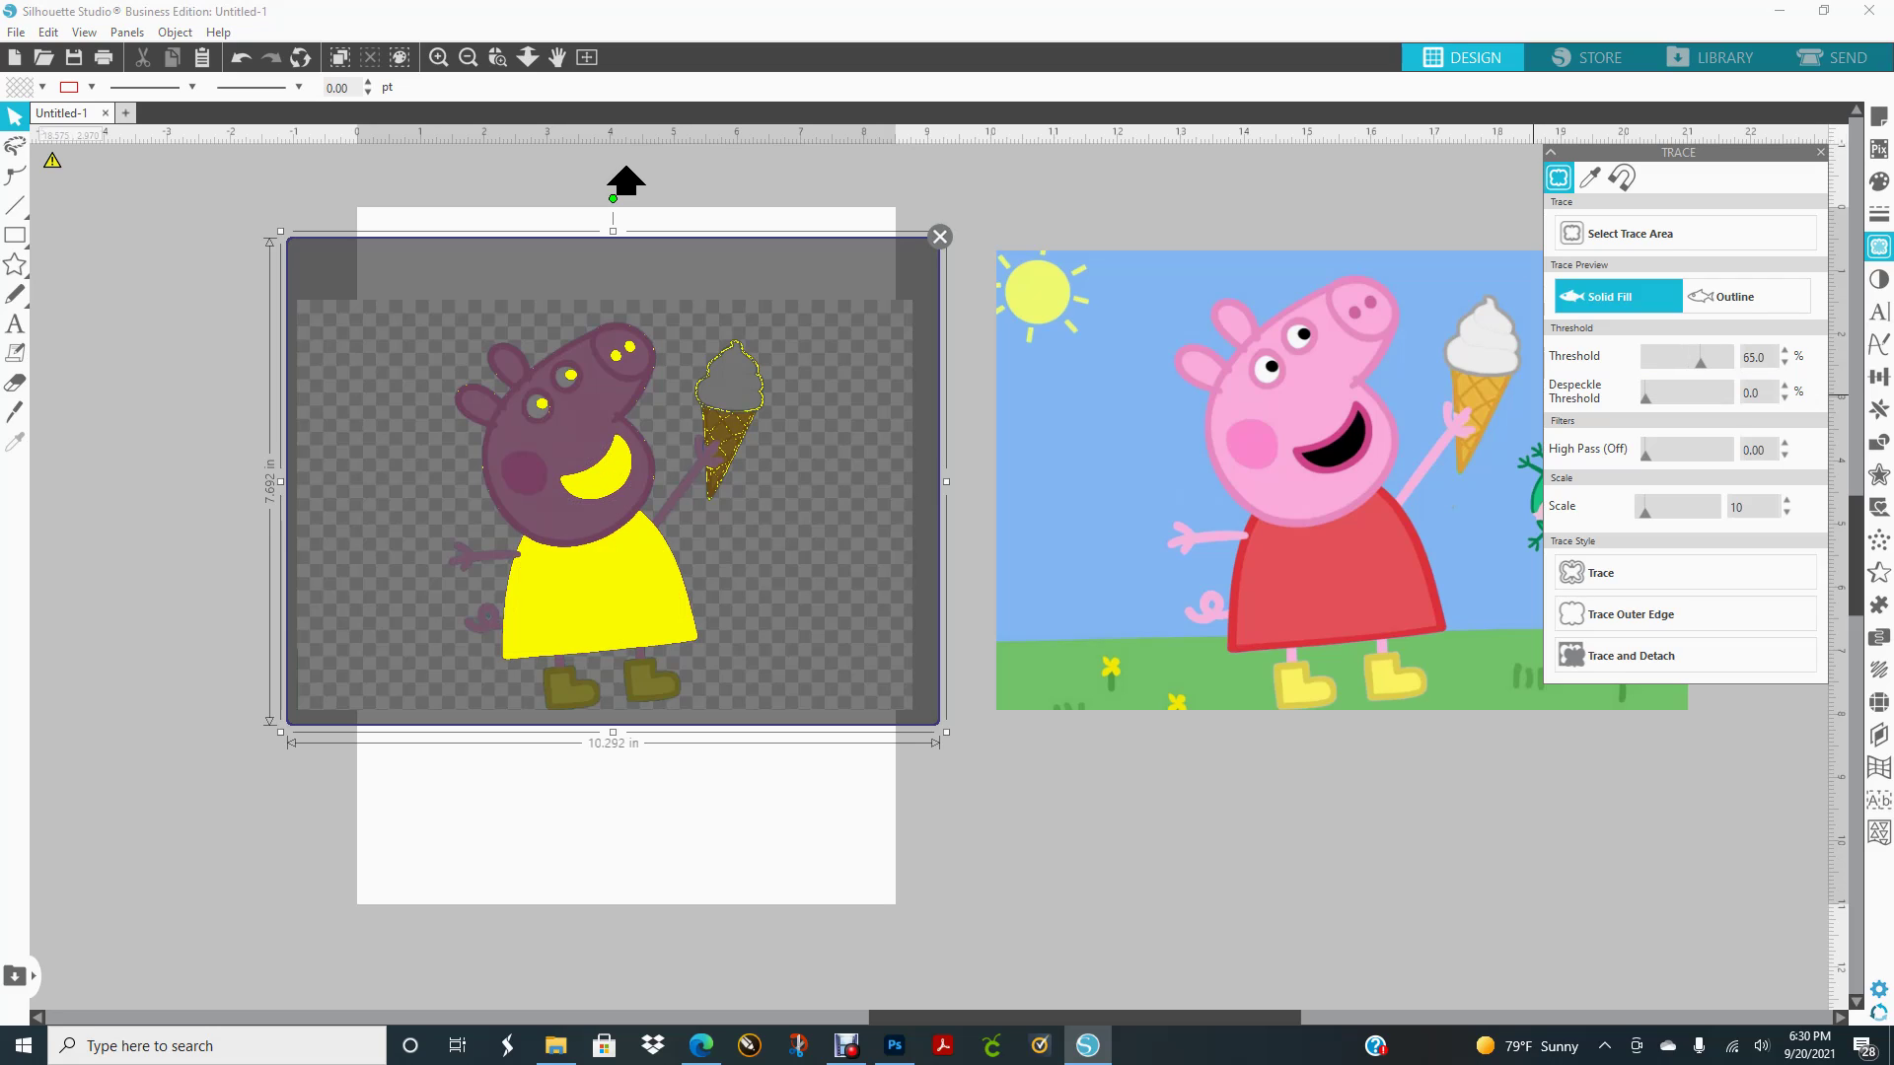
left_click_drag(1700, 362, 1719, 362)
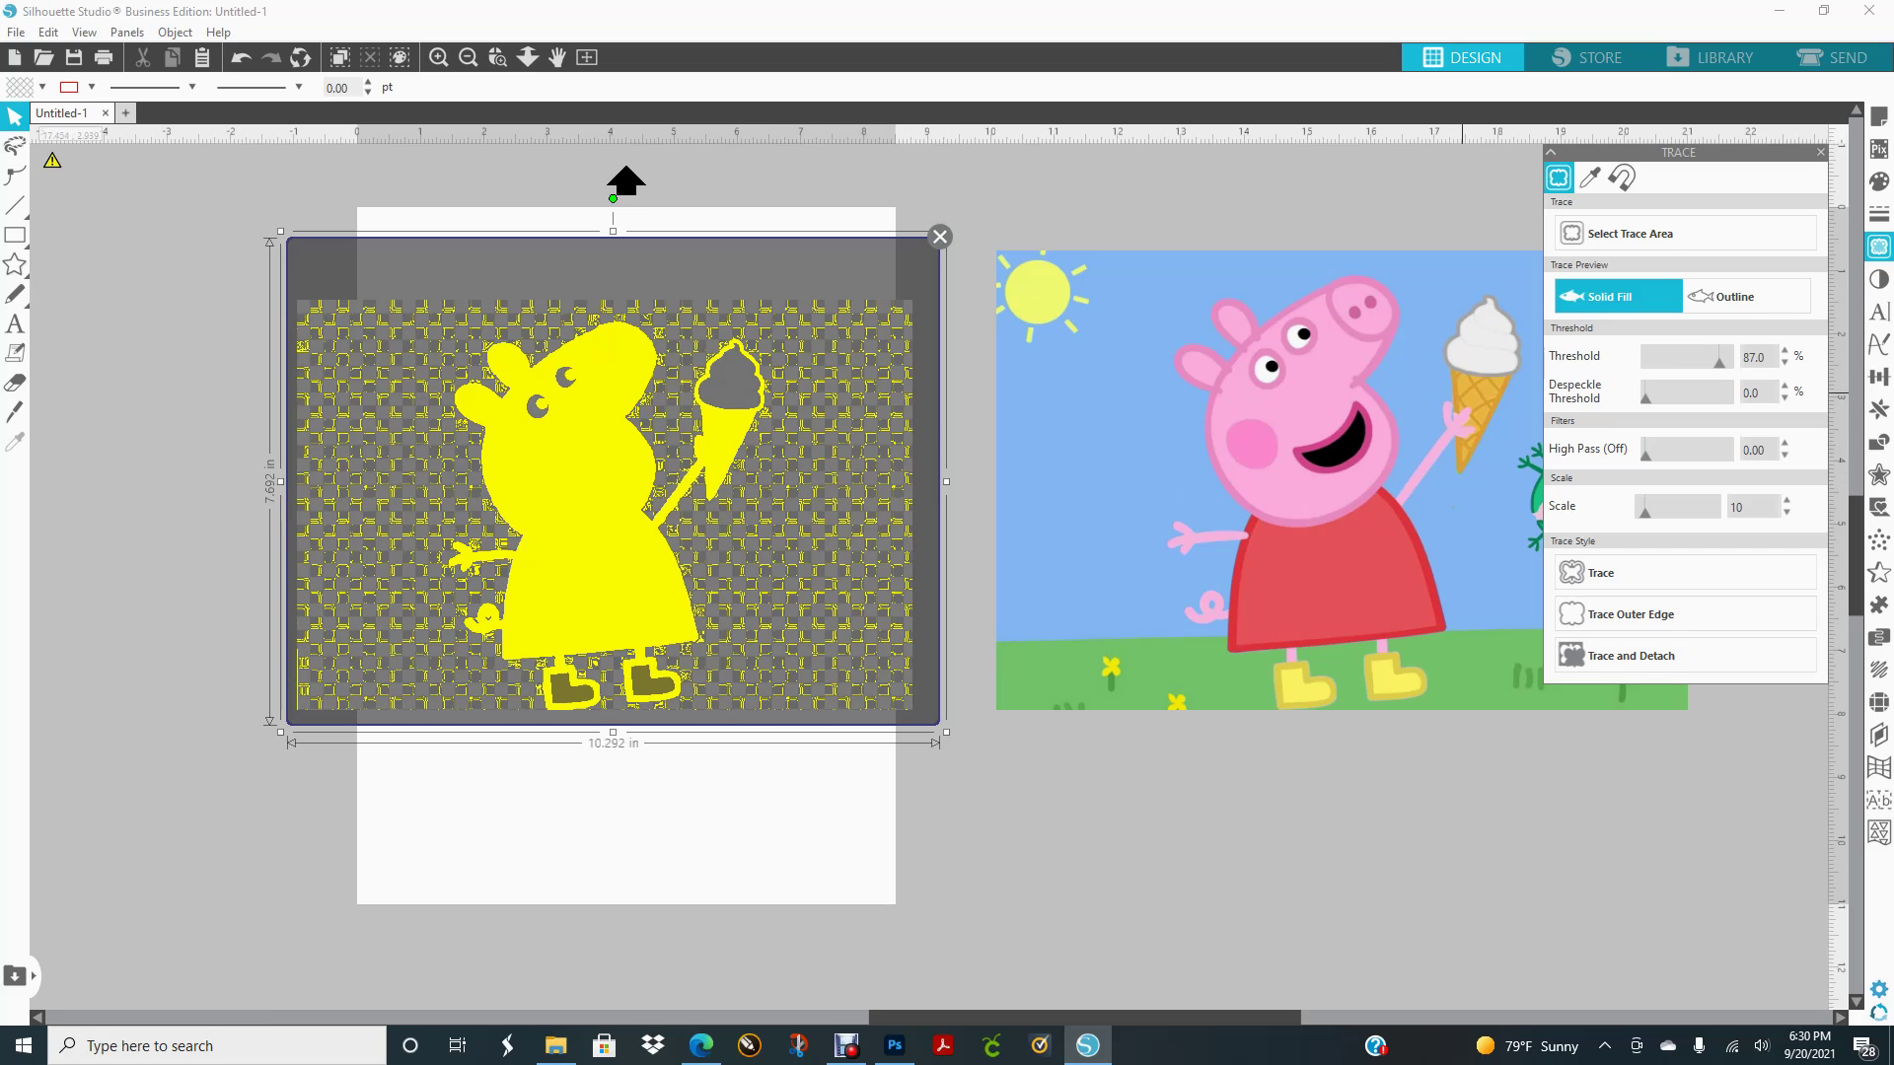
left_click_drag(1719, 361, 1717, 362)
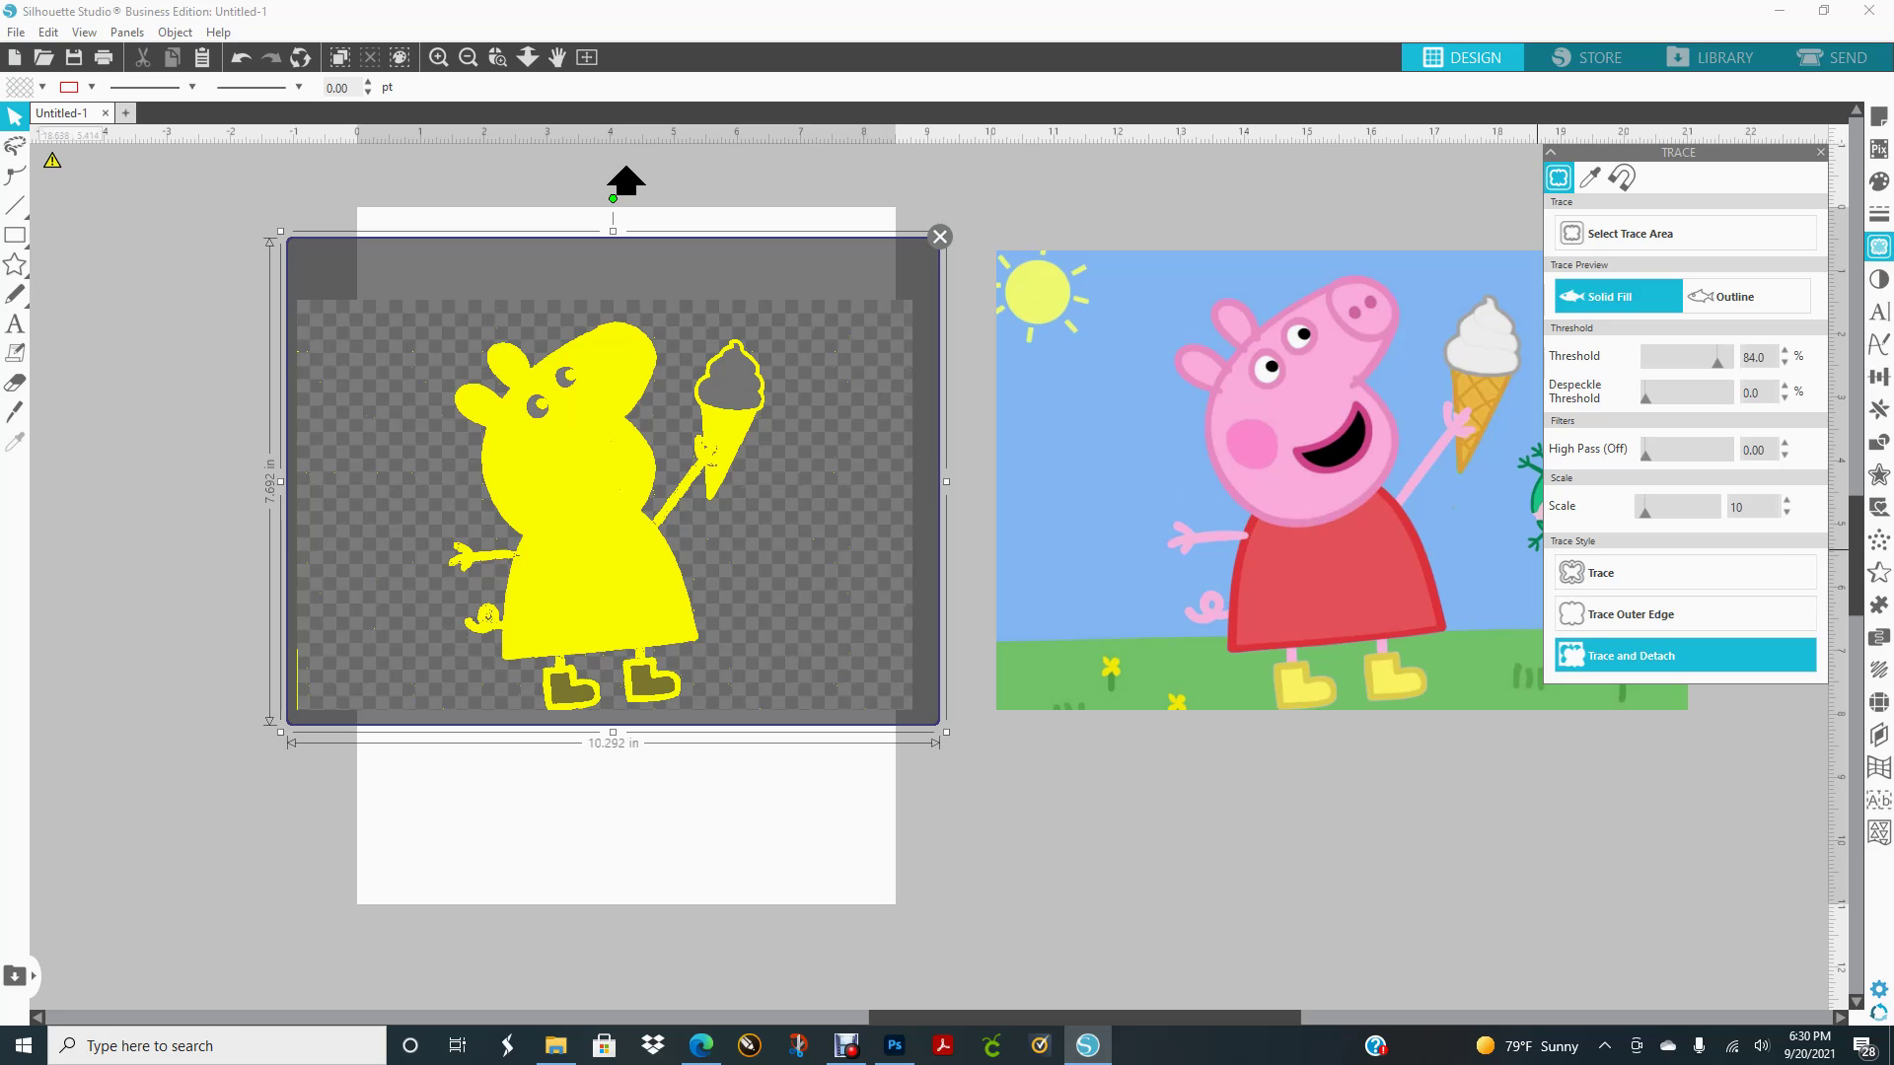
Pull the pig cutout aside and delete the leftover silhouette image and stray traced shapes
left_click_drag(609, 515, 110, 499)
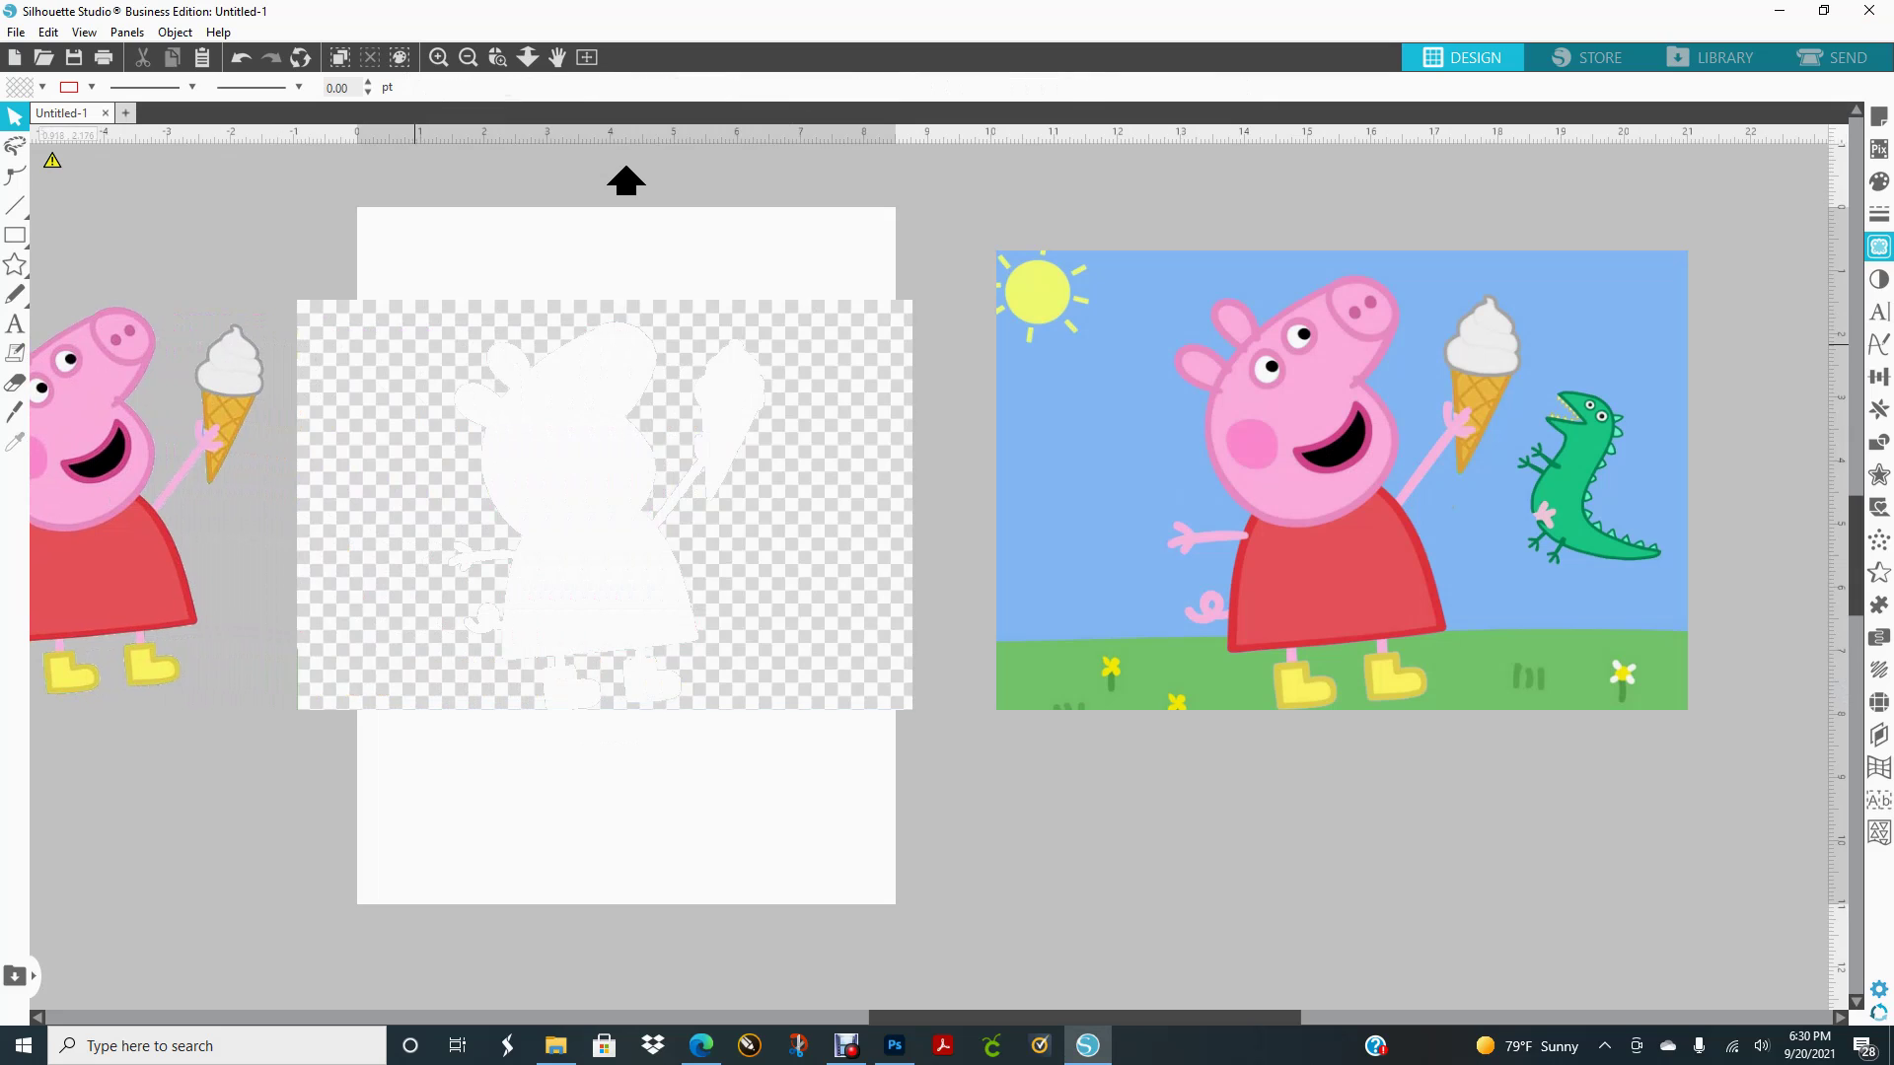
left_click_drag(477, 560, 617, 583)
left_click_drag(354, 244, 1041, 872)
left_click(1338, 865)
left_click_drag(1215, 570, 1733, 518)
left_click_drag(324, 193, 1161, 844)
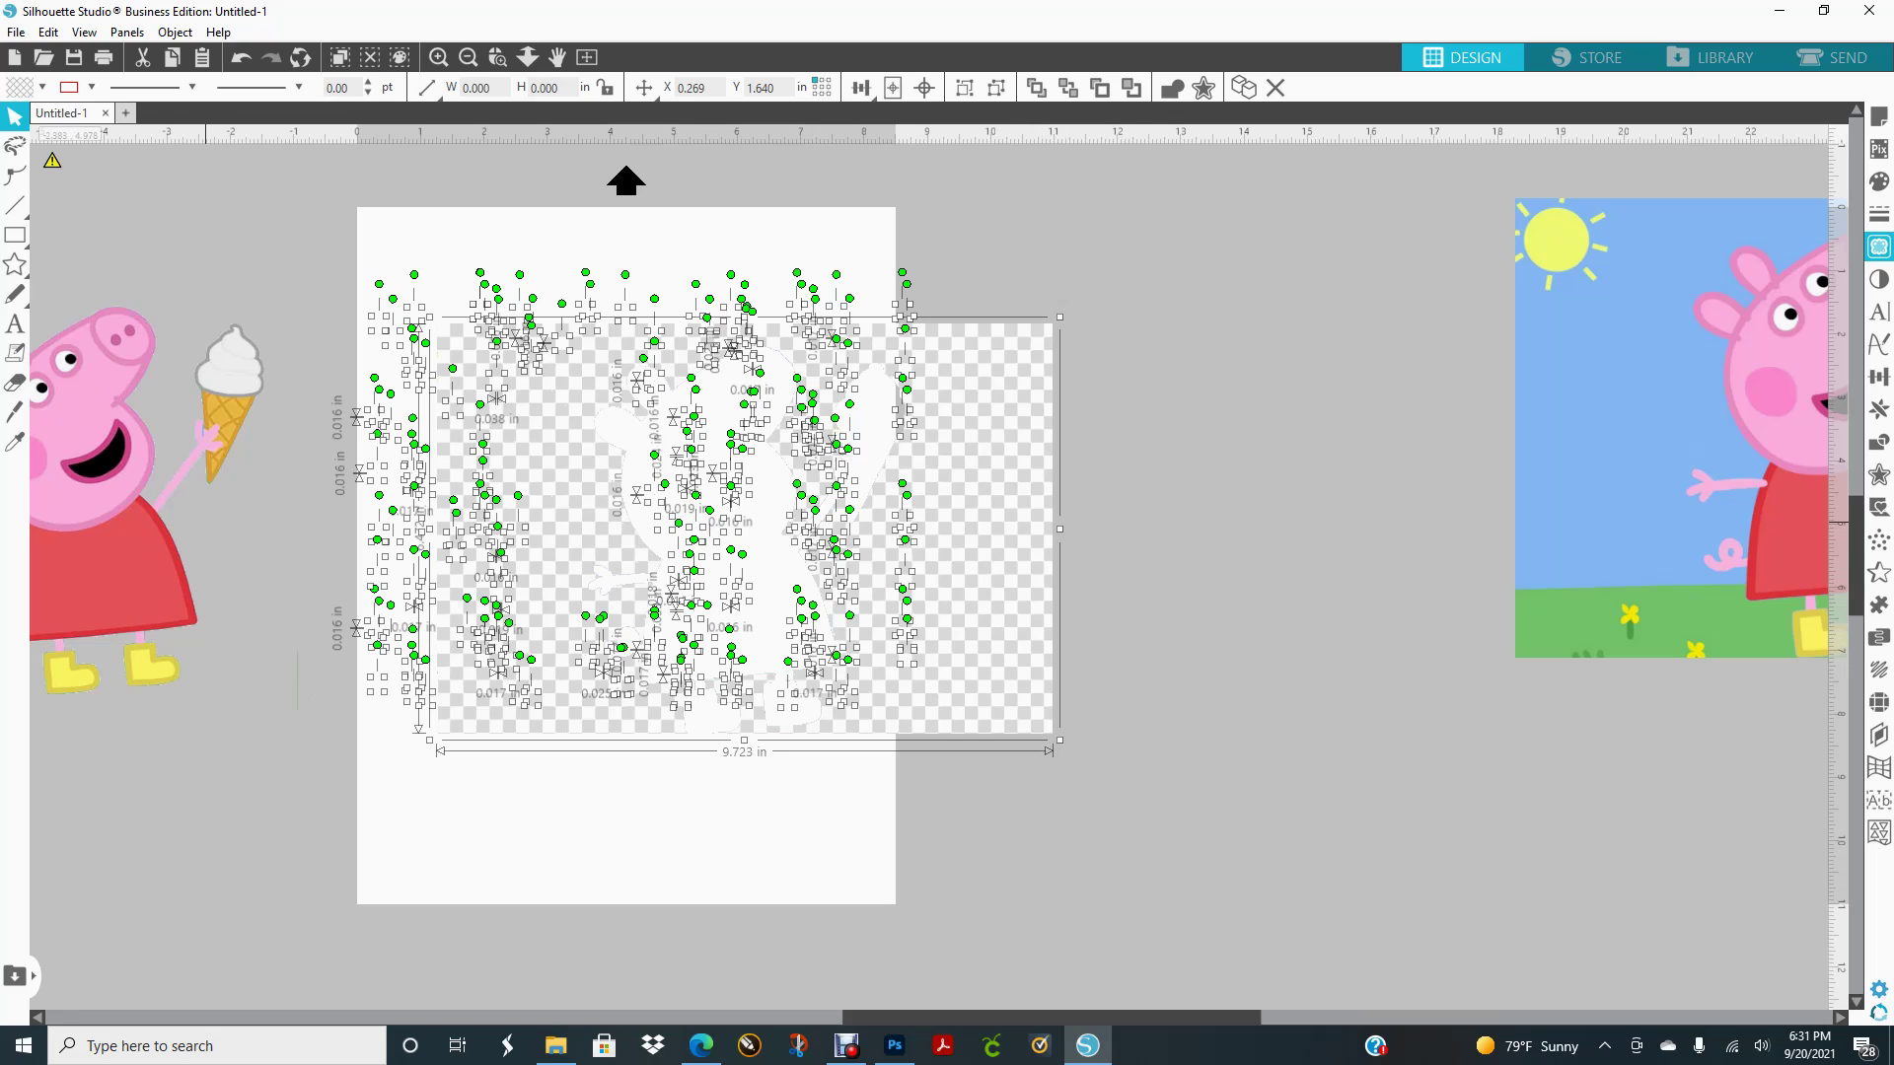
key("Delete")
Move the background Peppa image onto the page, with the pig cutout to its left
mouse_move(106, 501)
left_mouse_down()
mouse_move(535, 493)
mouse_move(1169, 569)
mouse_move(1209, 557)
mouse_move(60, 494)
left_mouse_up()
left_click_drag(1820, 425, 740, 541)
left_click(1371, 309)
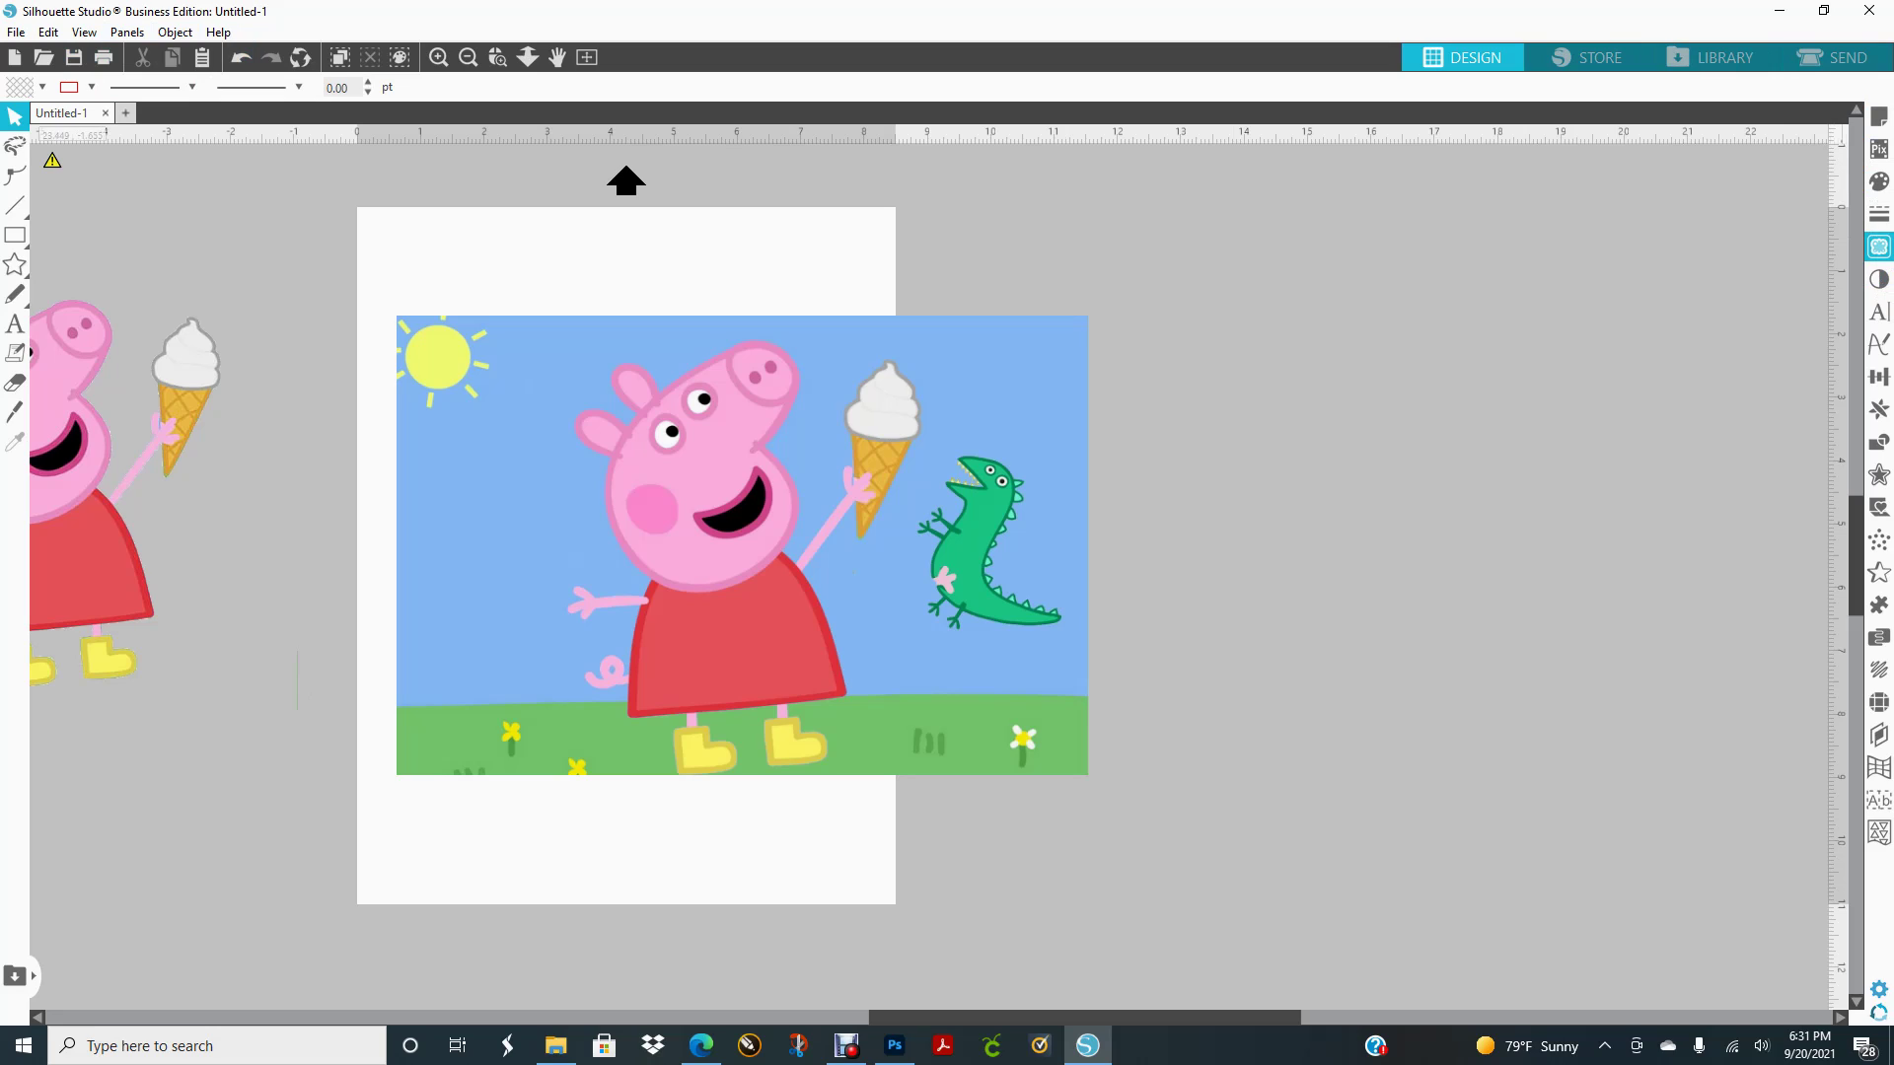
left_click(1879, 247)
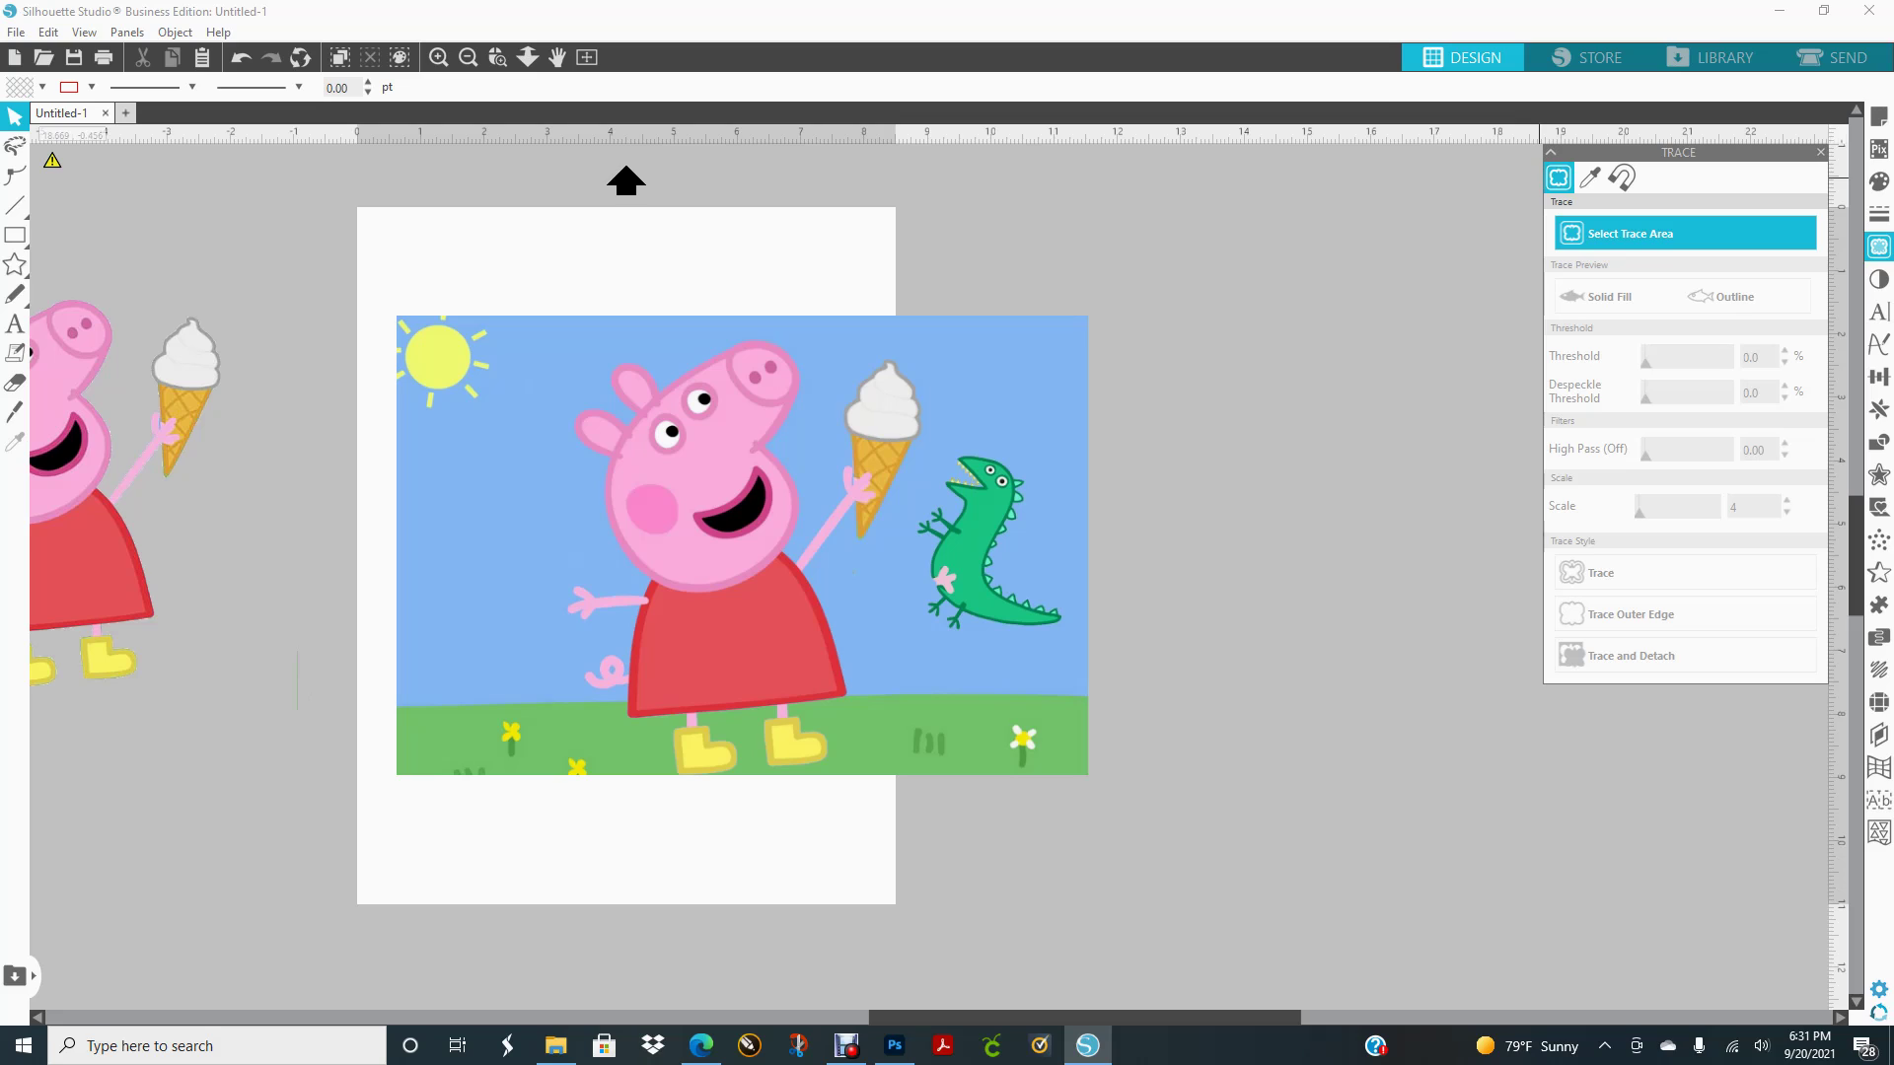
Mark a trace area over the background Peppa and test thresholds 62–73%, then cancel without tracing
left_click(1630, 234)
mouse_move(540, 306)
left_mouse_down()
mouse_move(1078, 401)
mouse_move(1040, 668)
mouse_move(1006, 757)
mouse_move(1052, 786)
left_mouse_up()
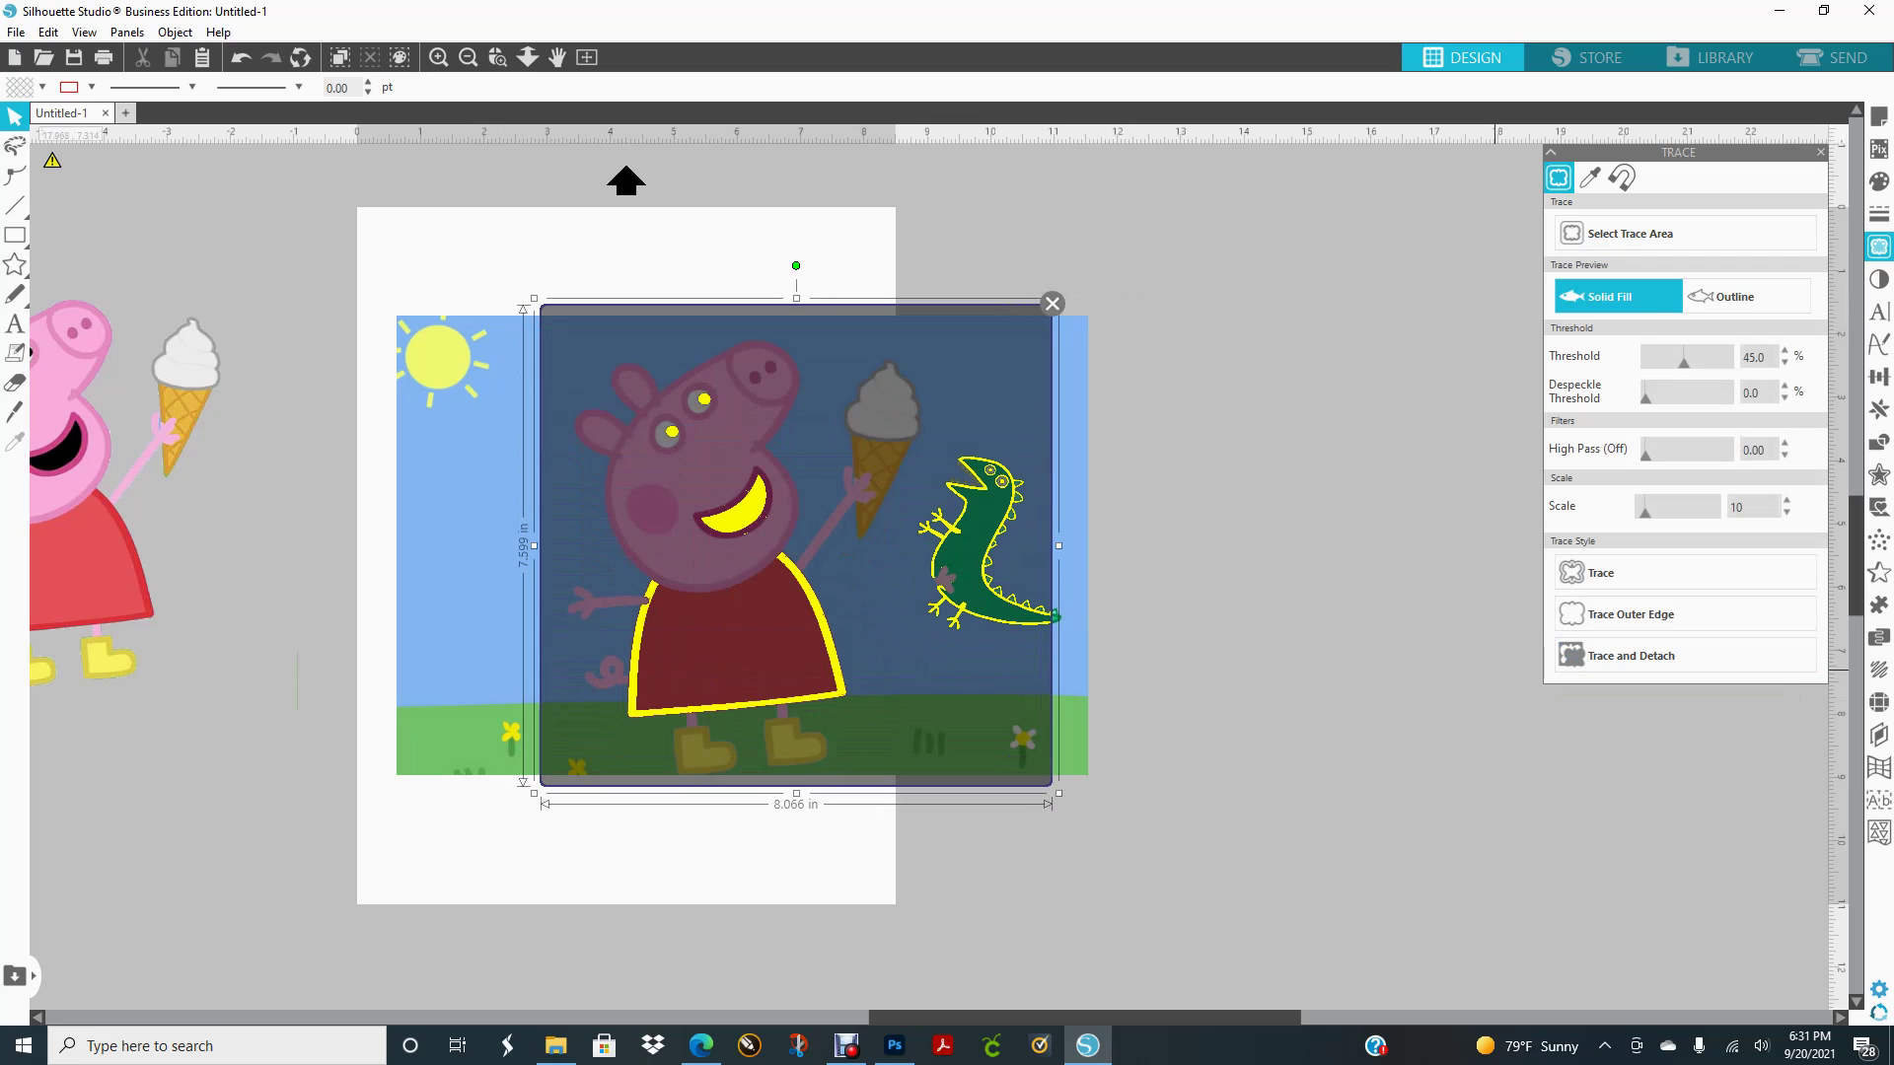
left_click_drag(1683, 363, 1707, 361)
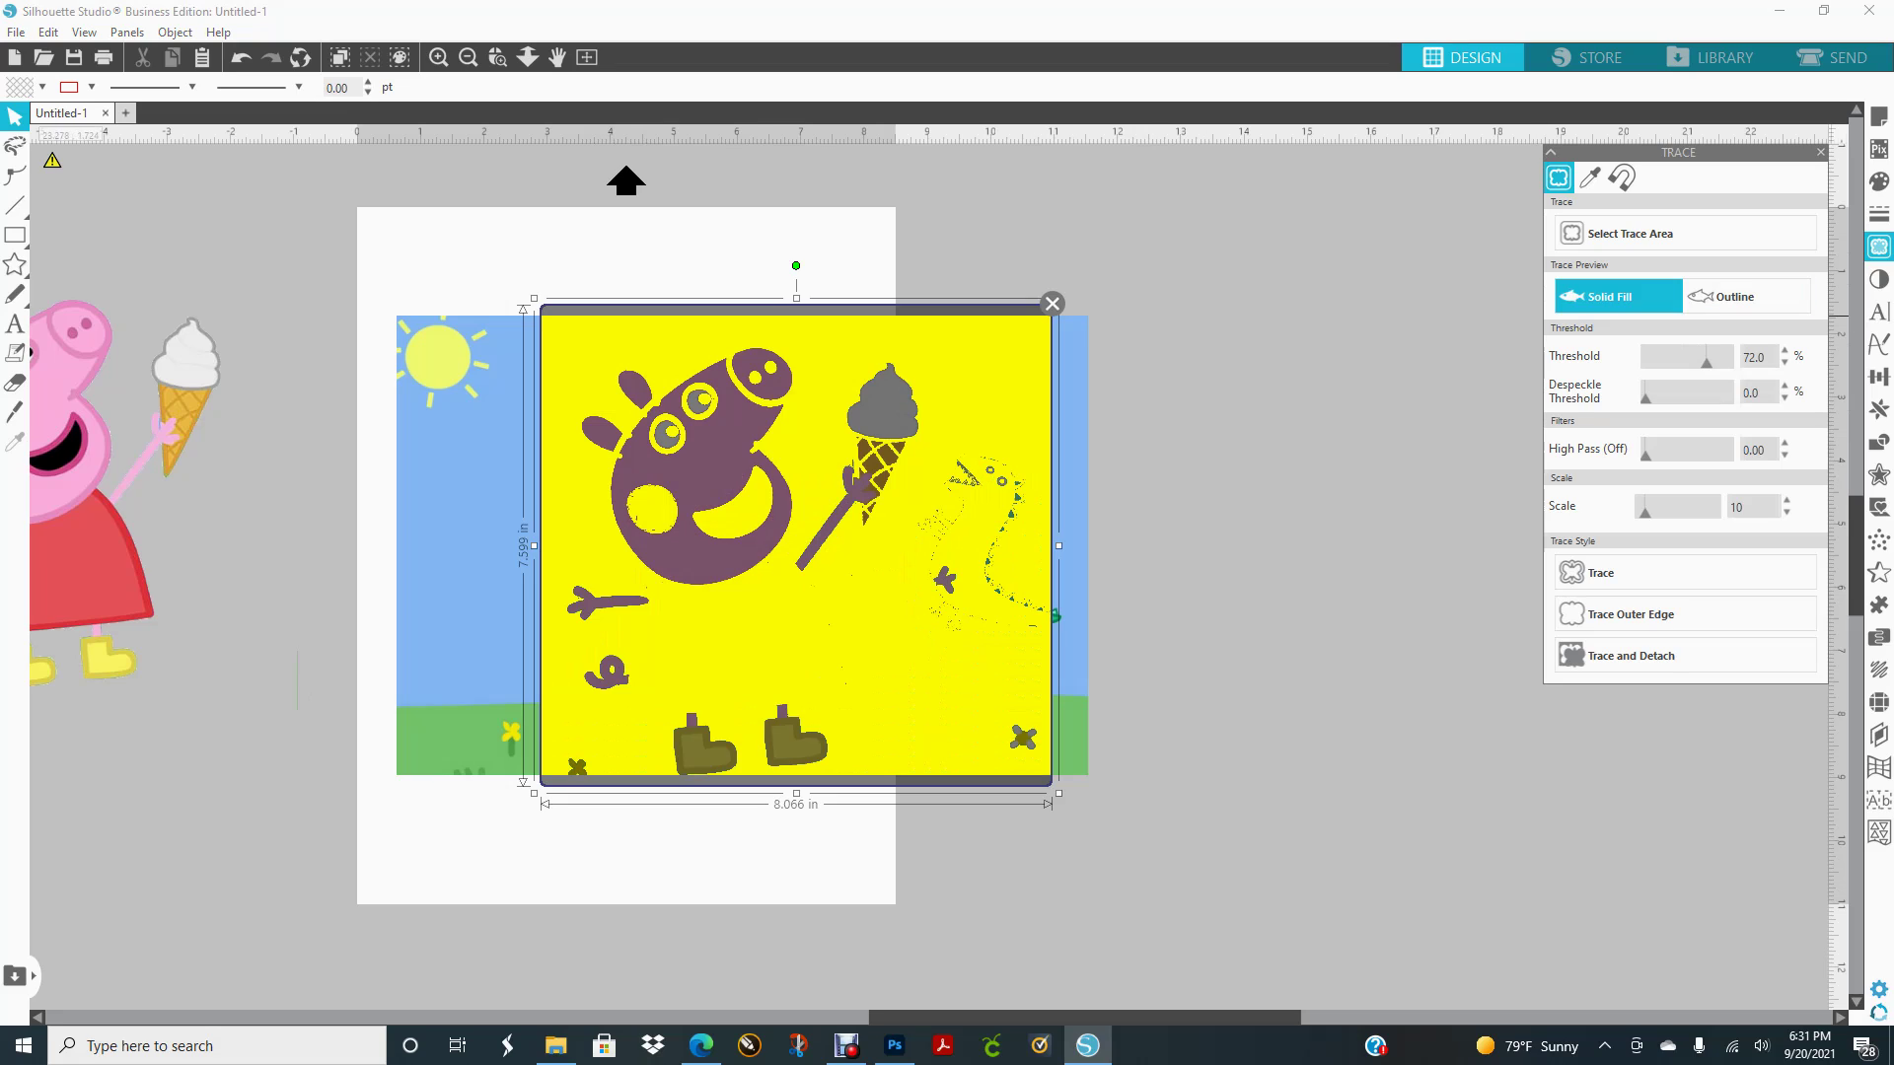
left_click(1784, 351)
left_click_drag(1707, 360, 1698, 361)
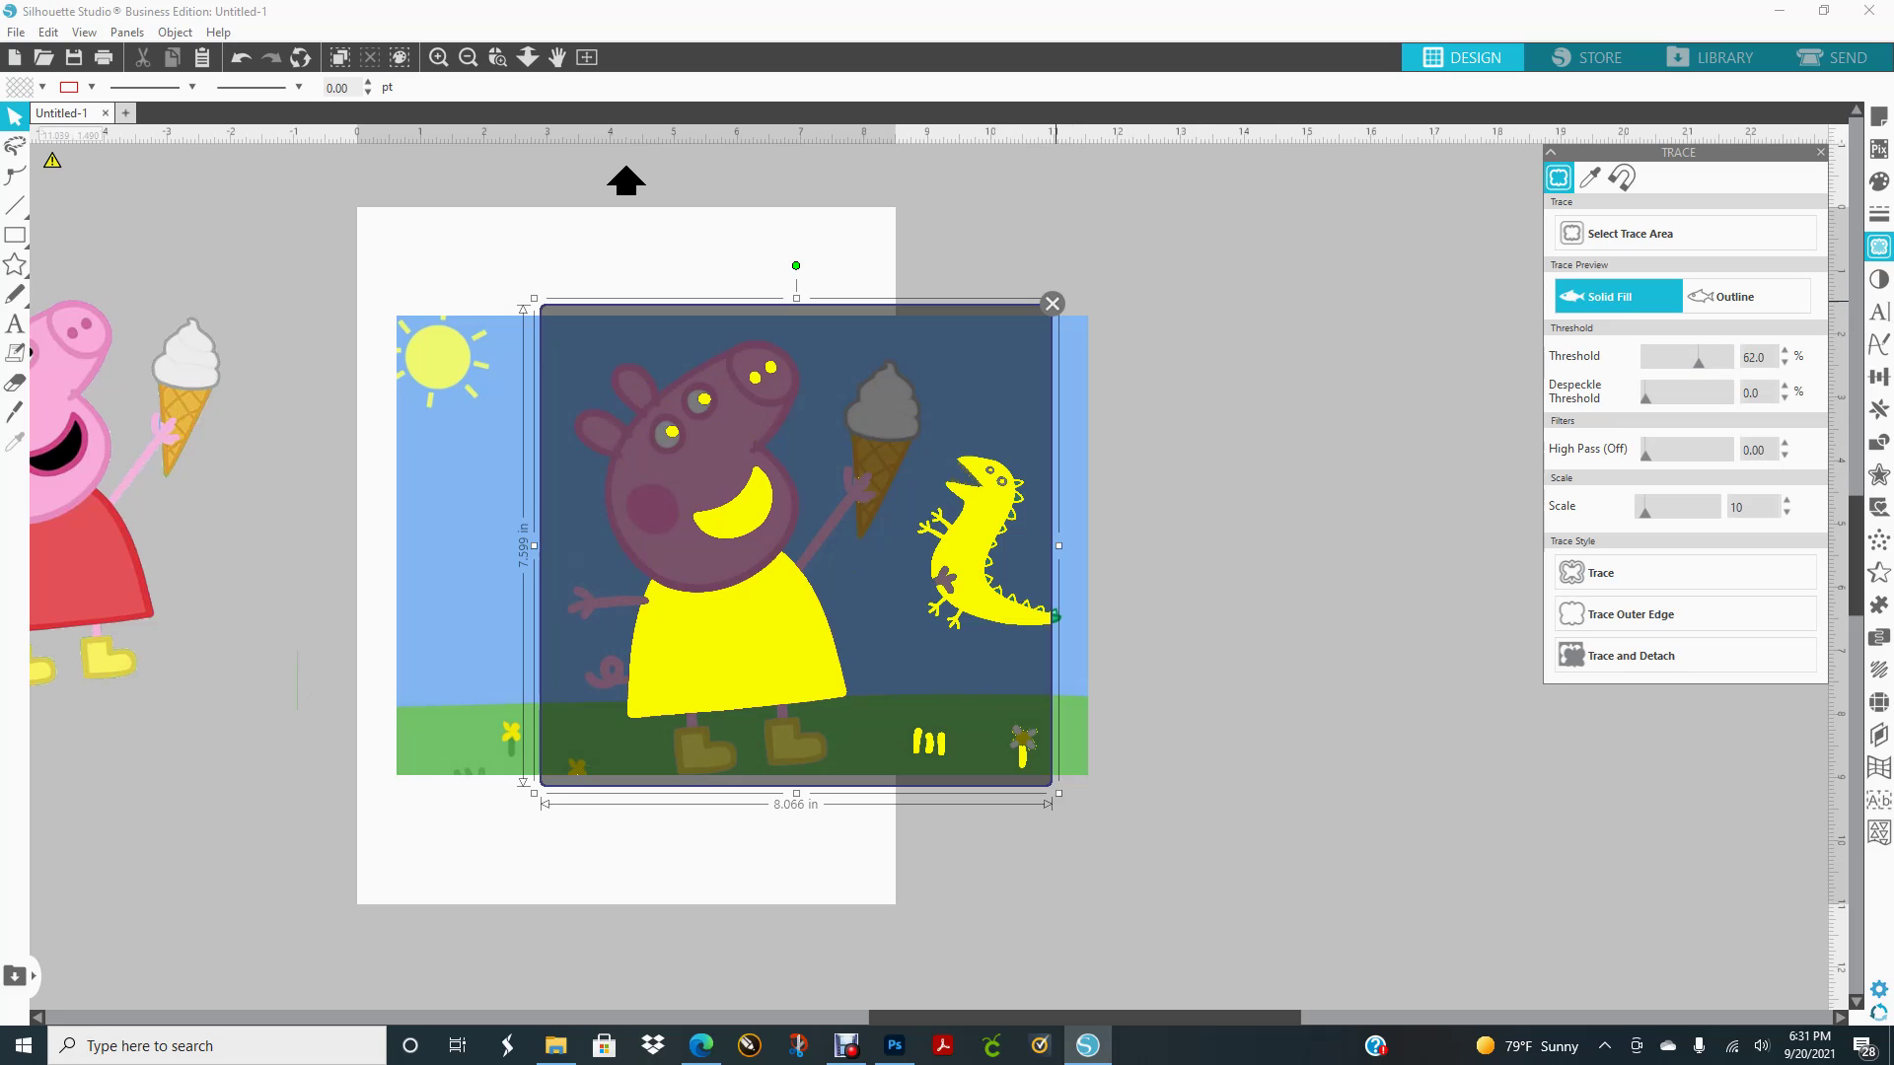
left_click(1052, 303)
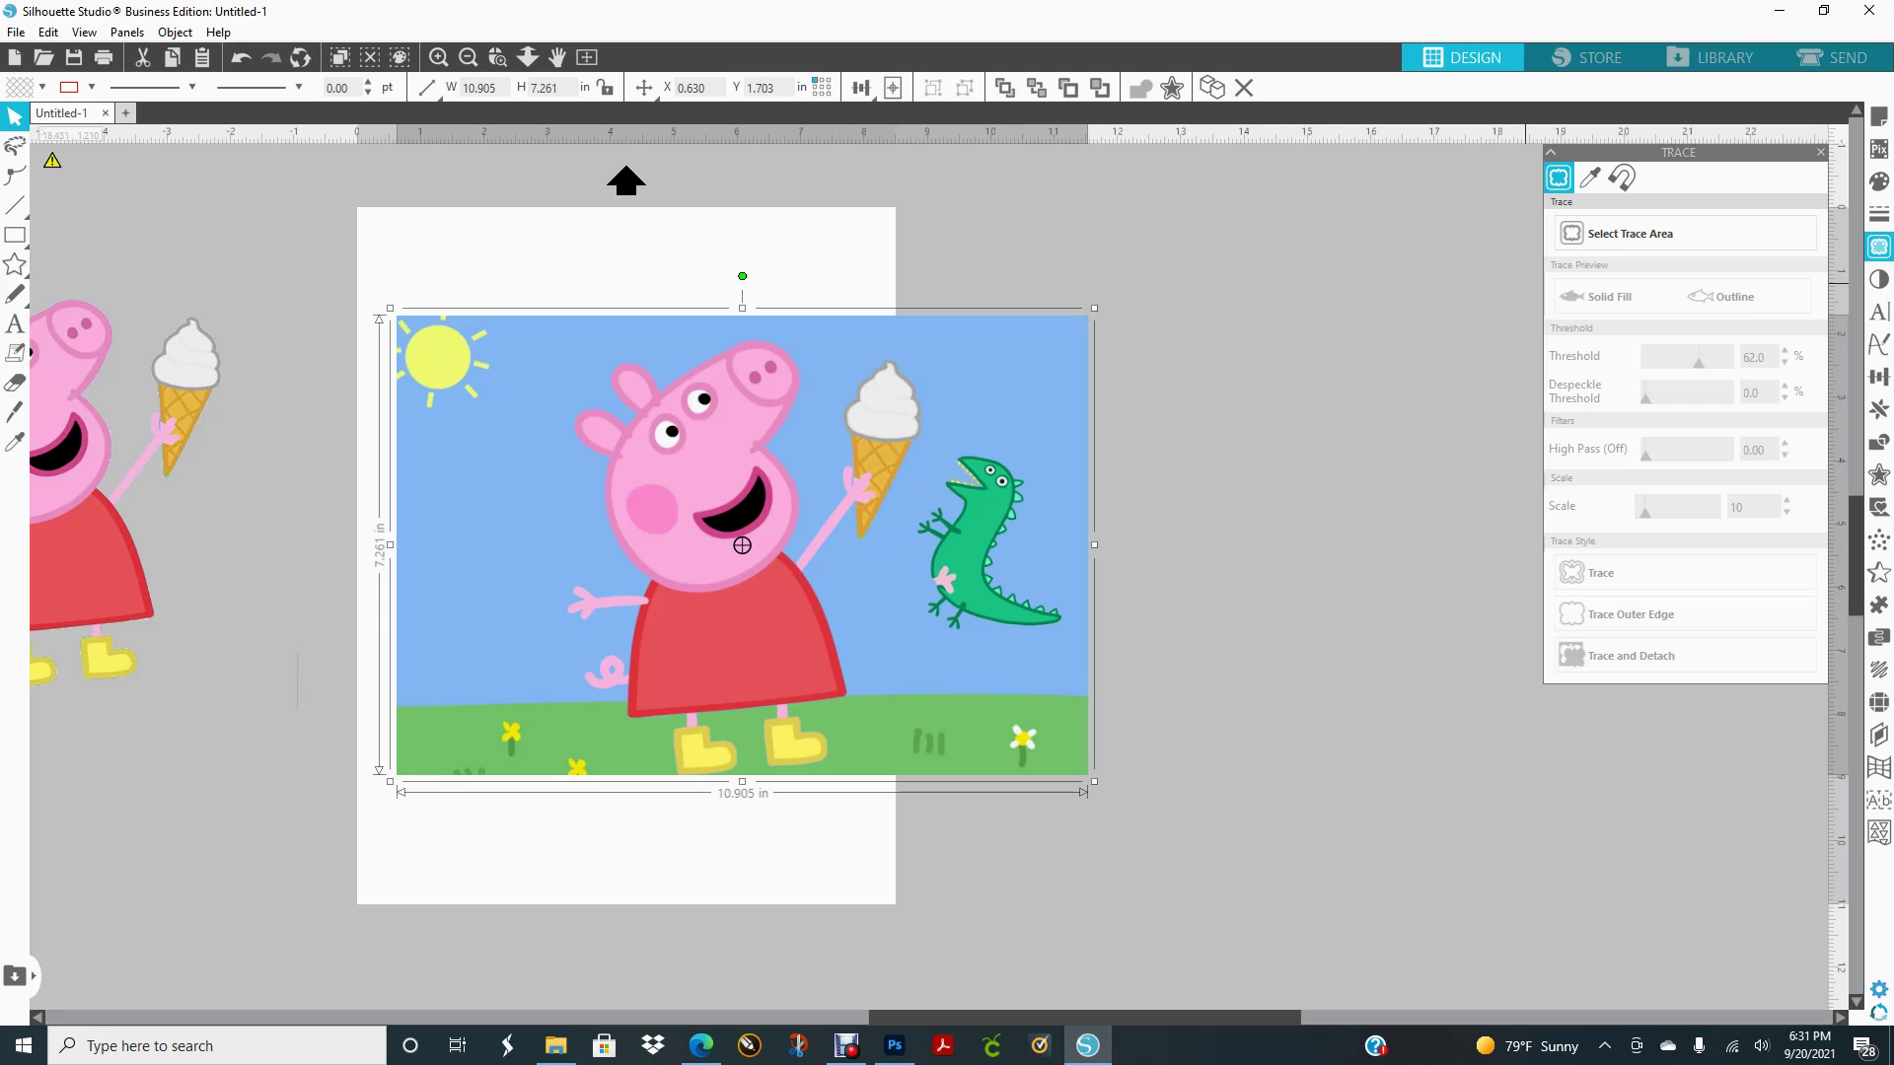
Upload the Pig2 picture from the Desktop to remove.bg
left_click(1779, 11)
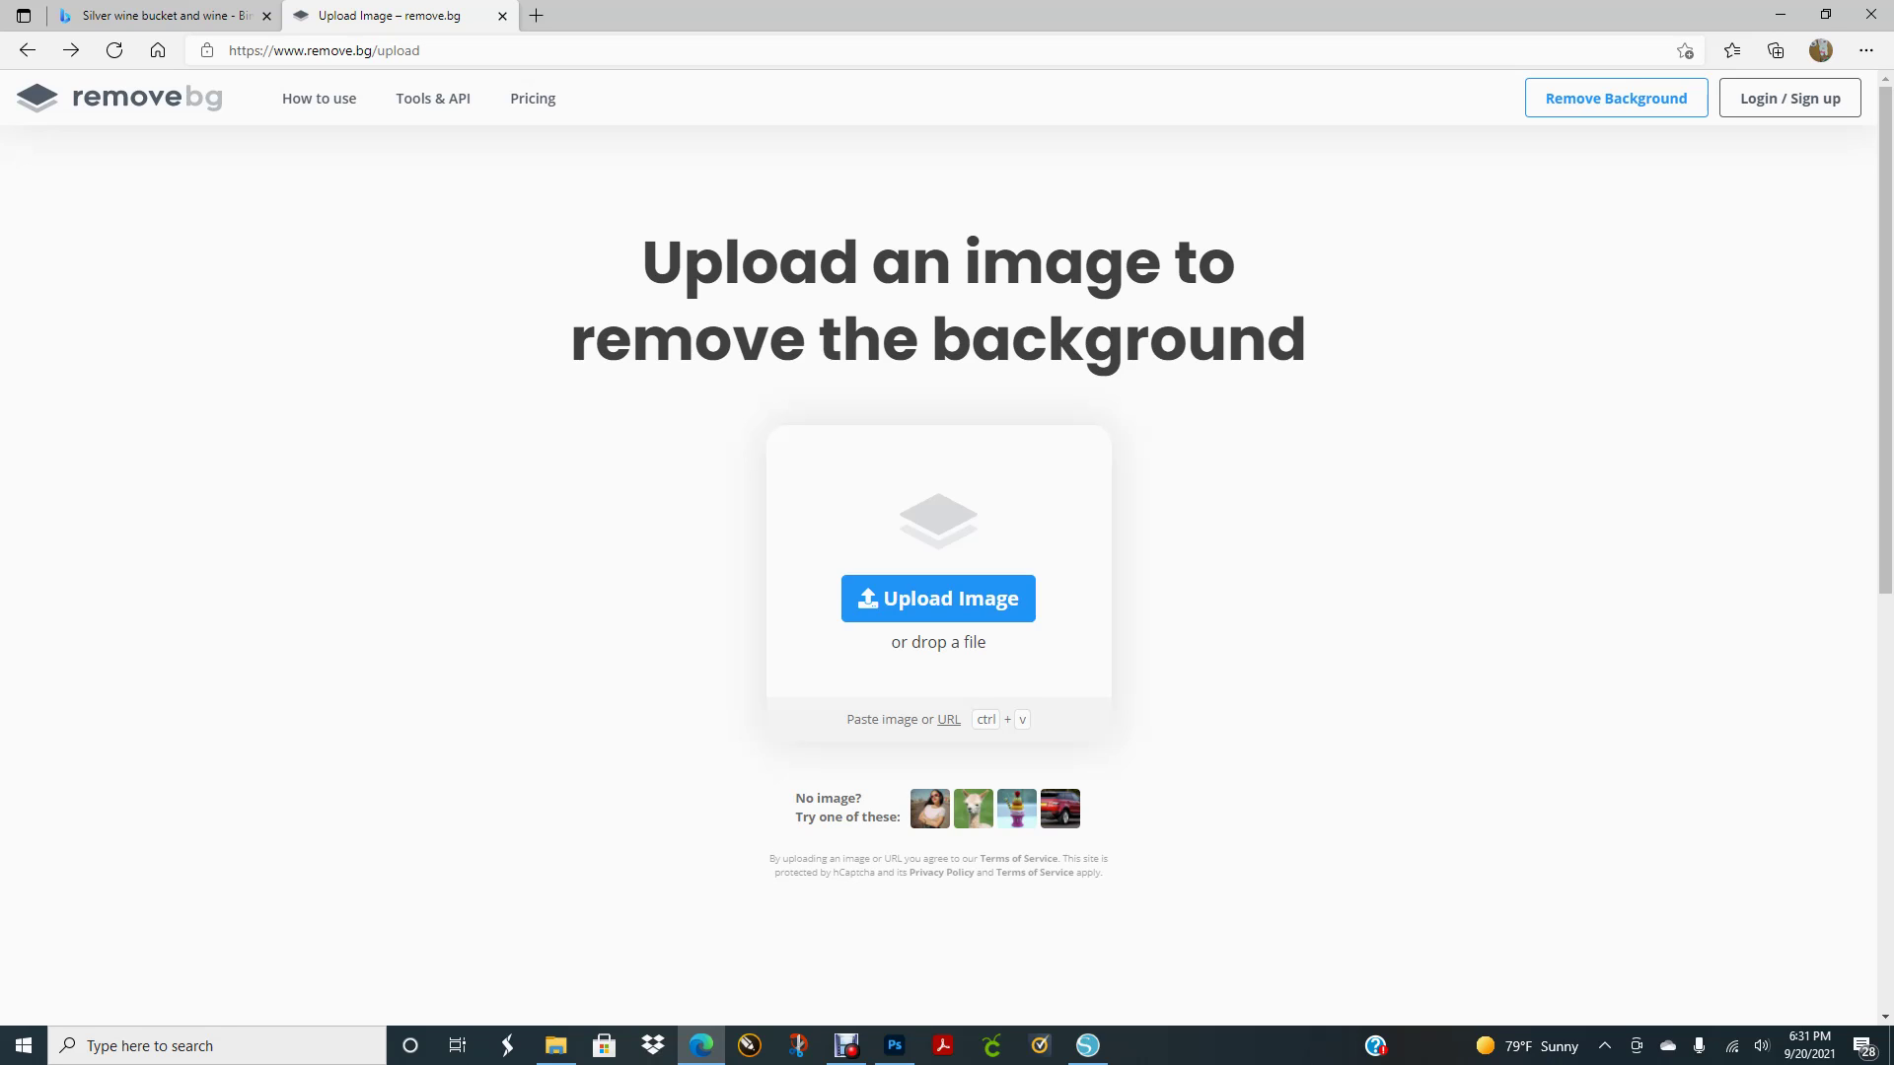
left_click(119, 98)
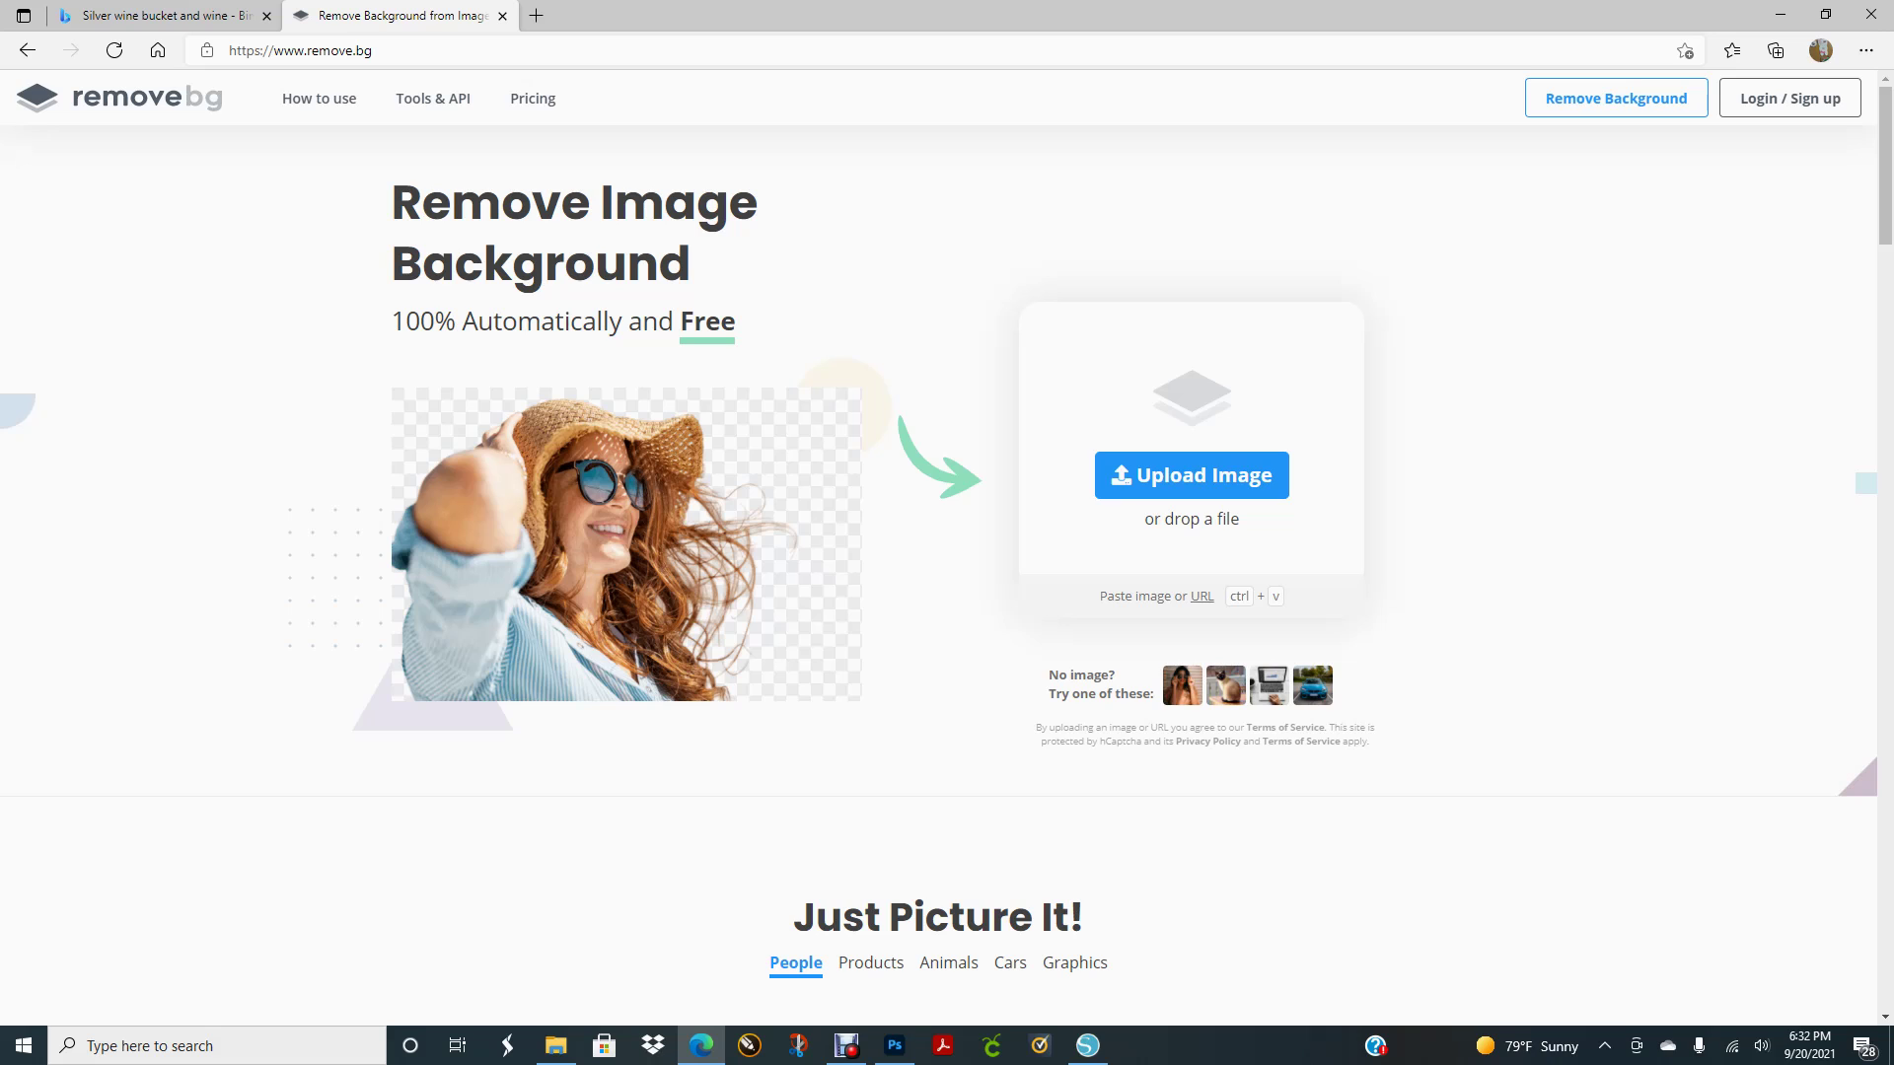
left_click(1192, 476)
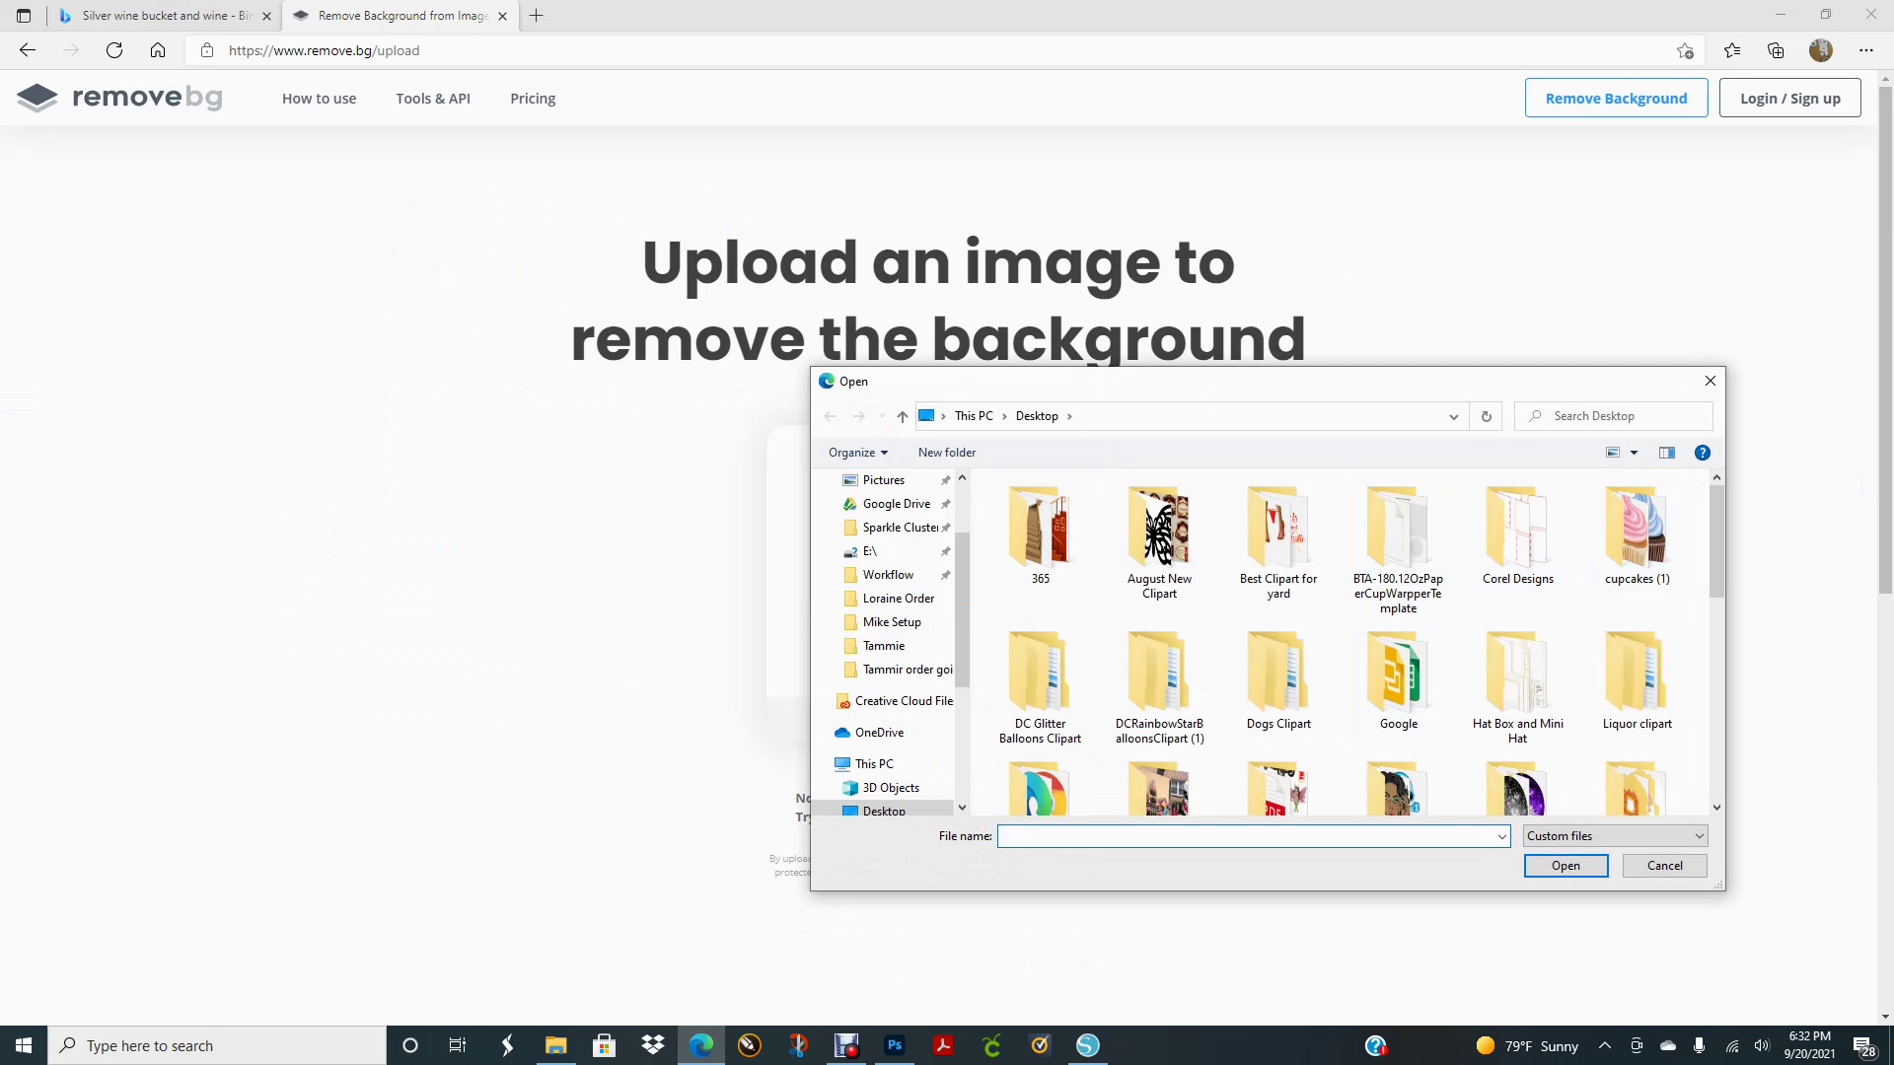
scroll(1538, 532, "down", 5)
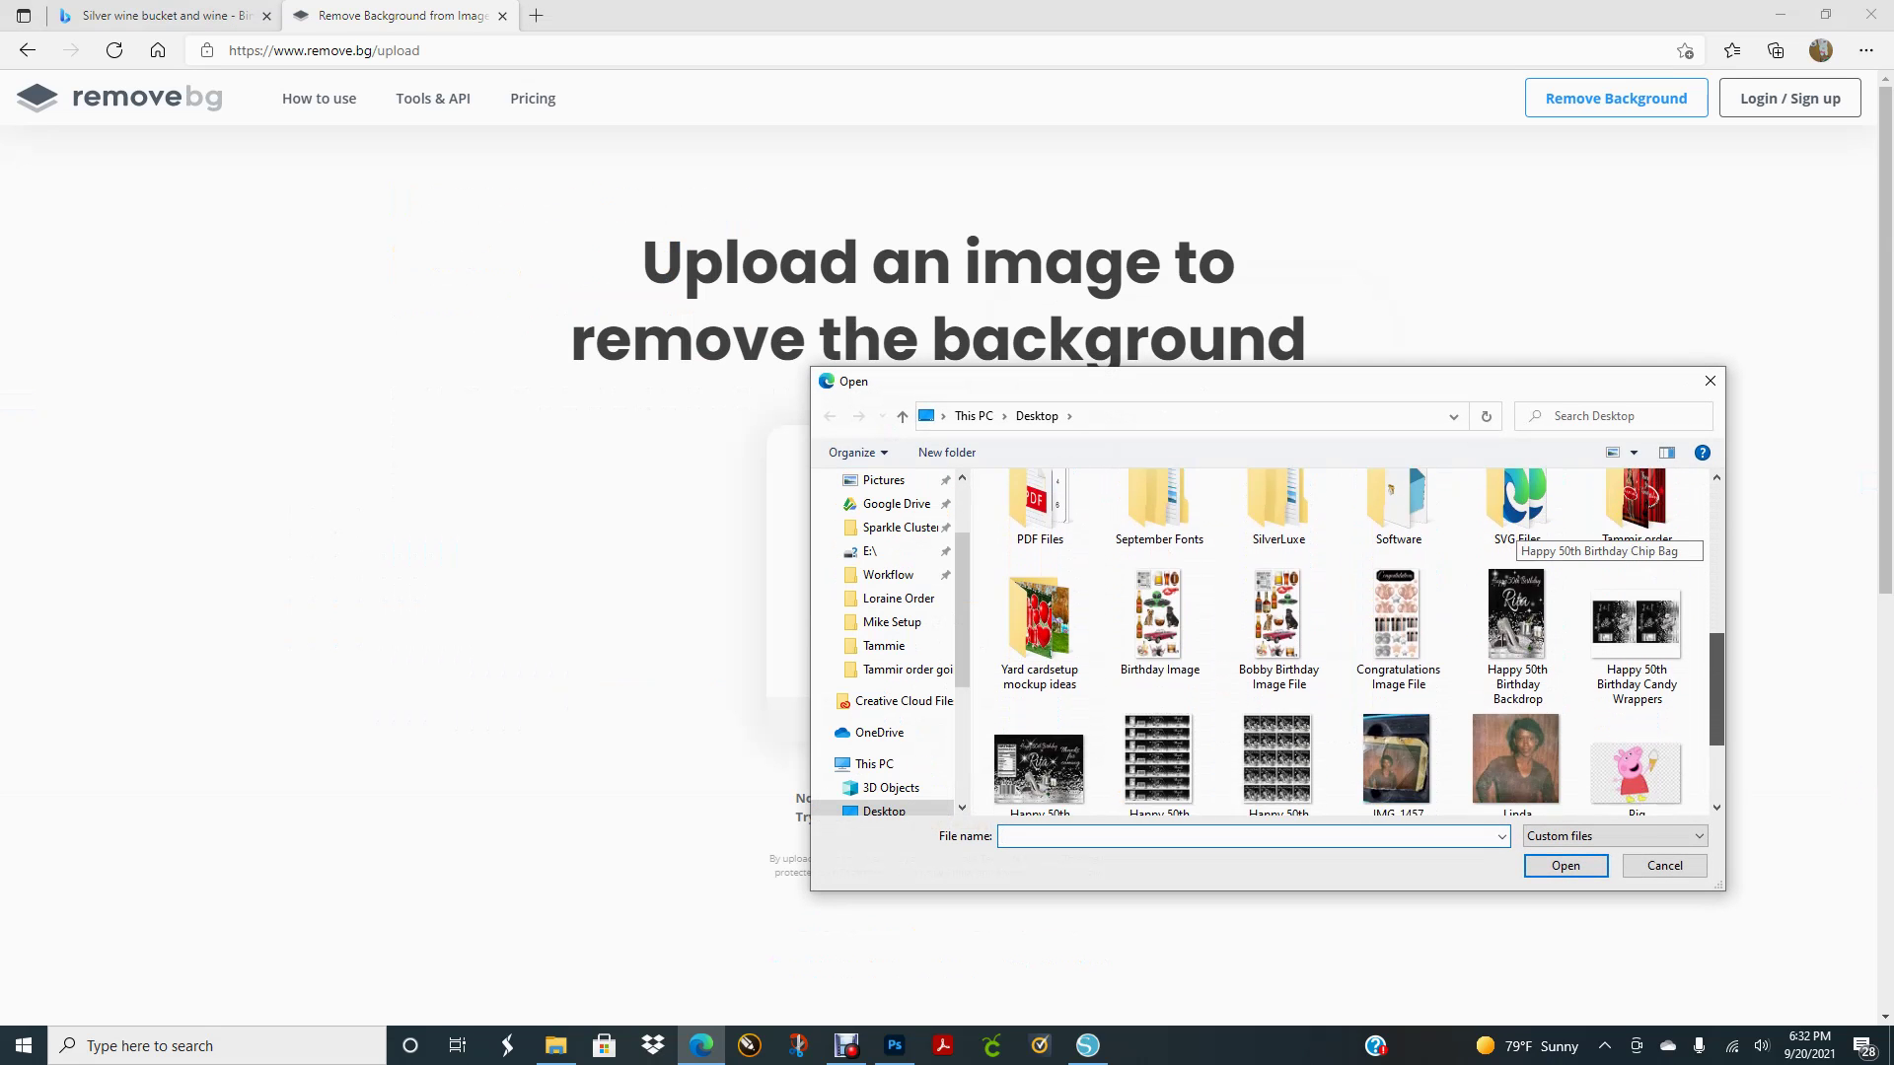
scroll(1359, 643, "down", 2)
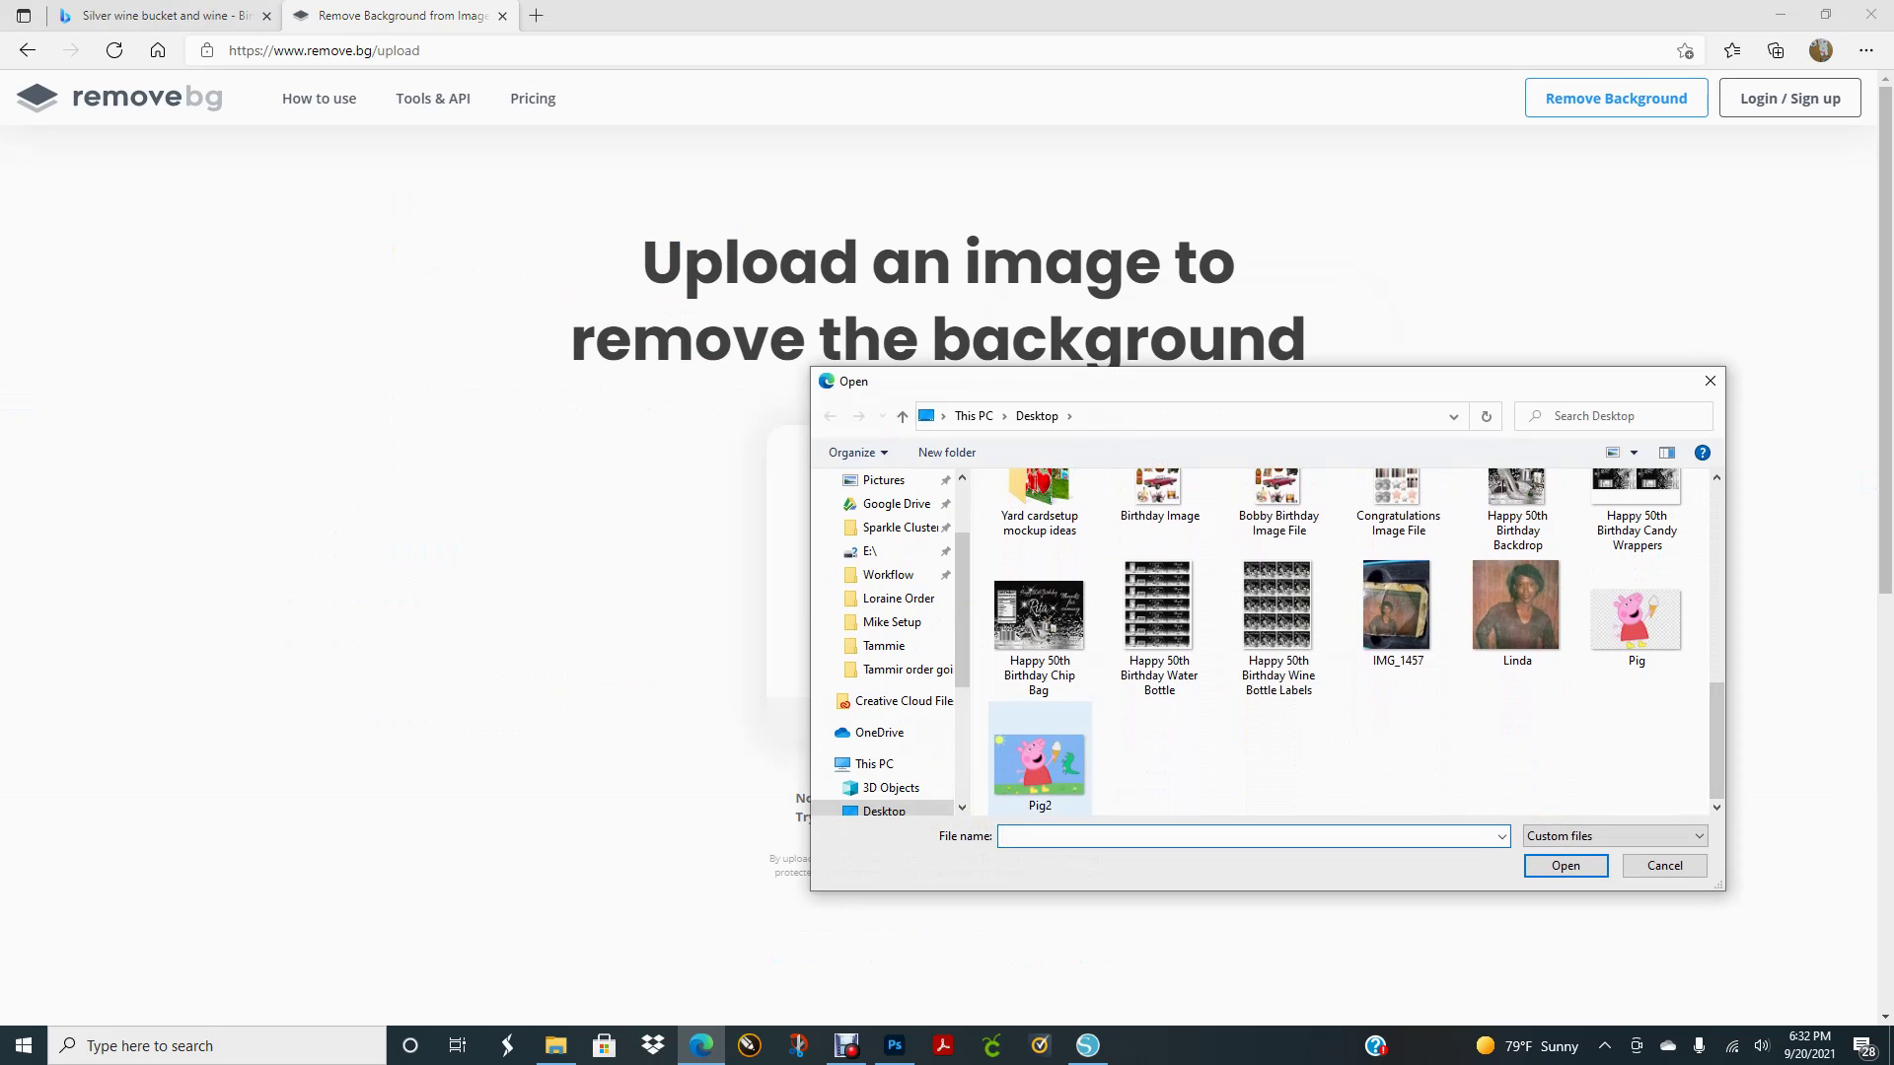
left_click(1040, 760)
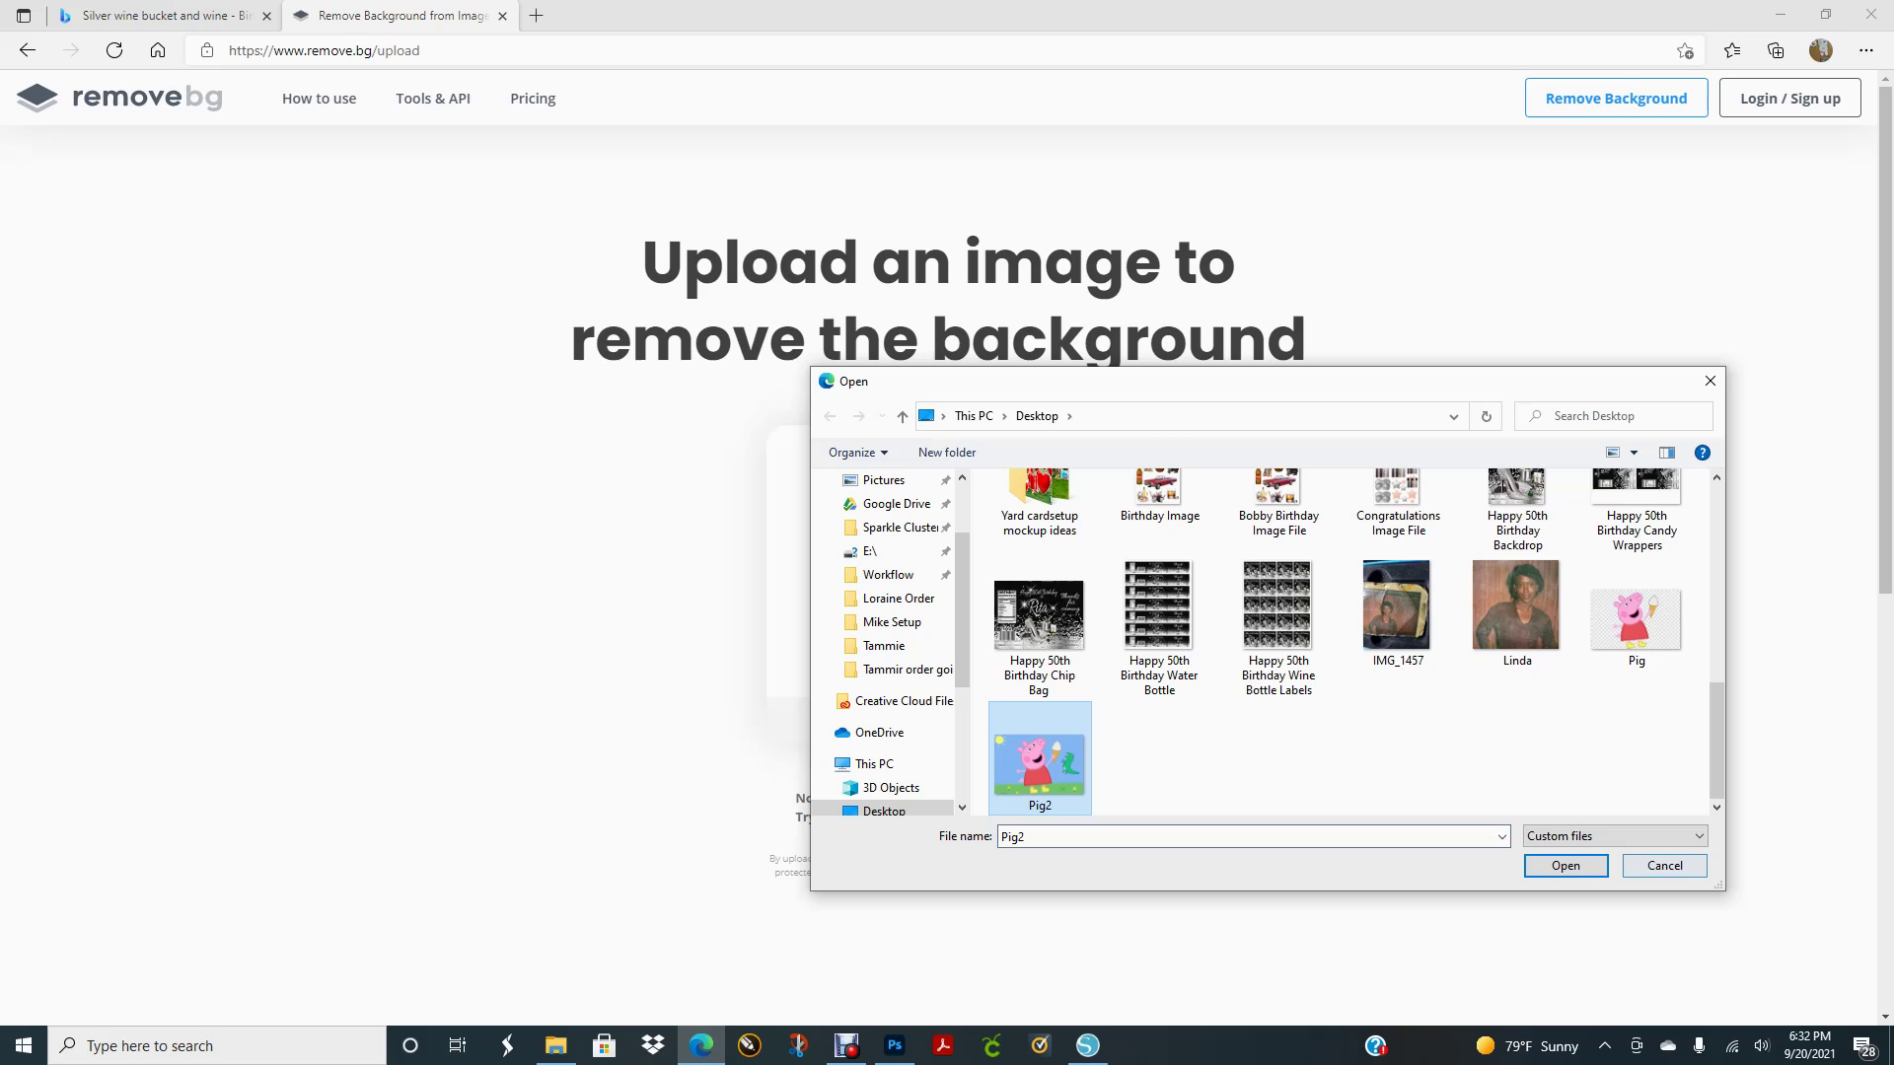
left_click(1566, 865)
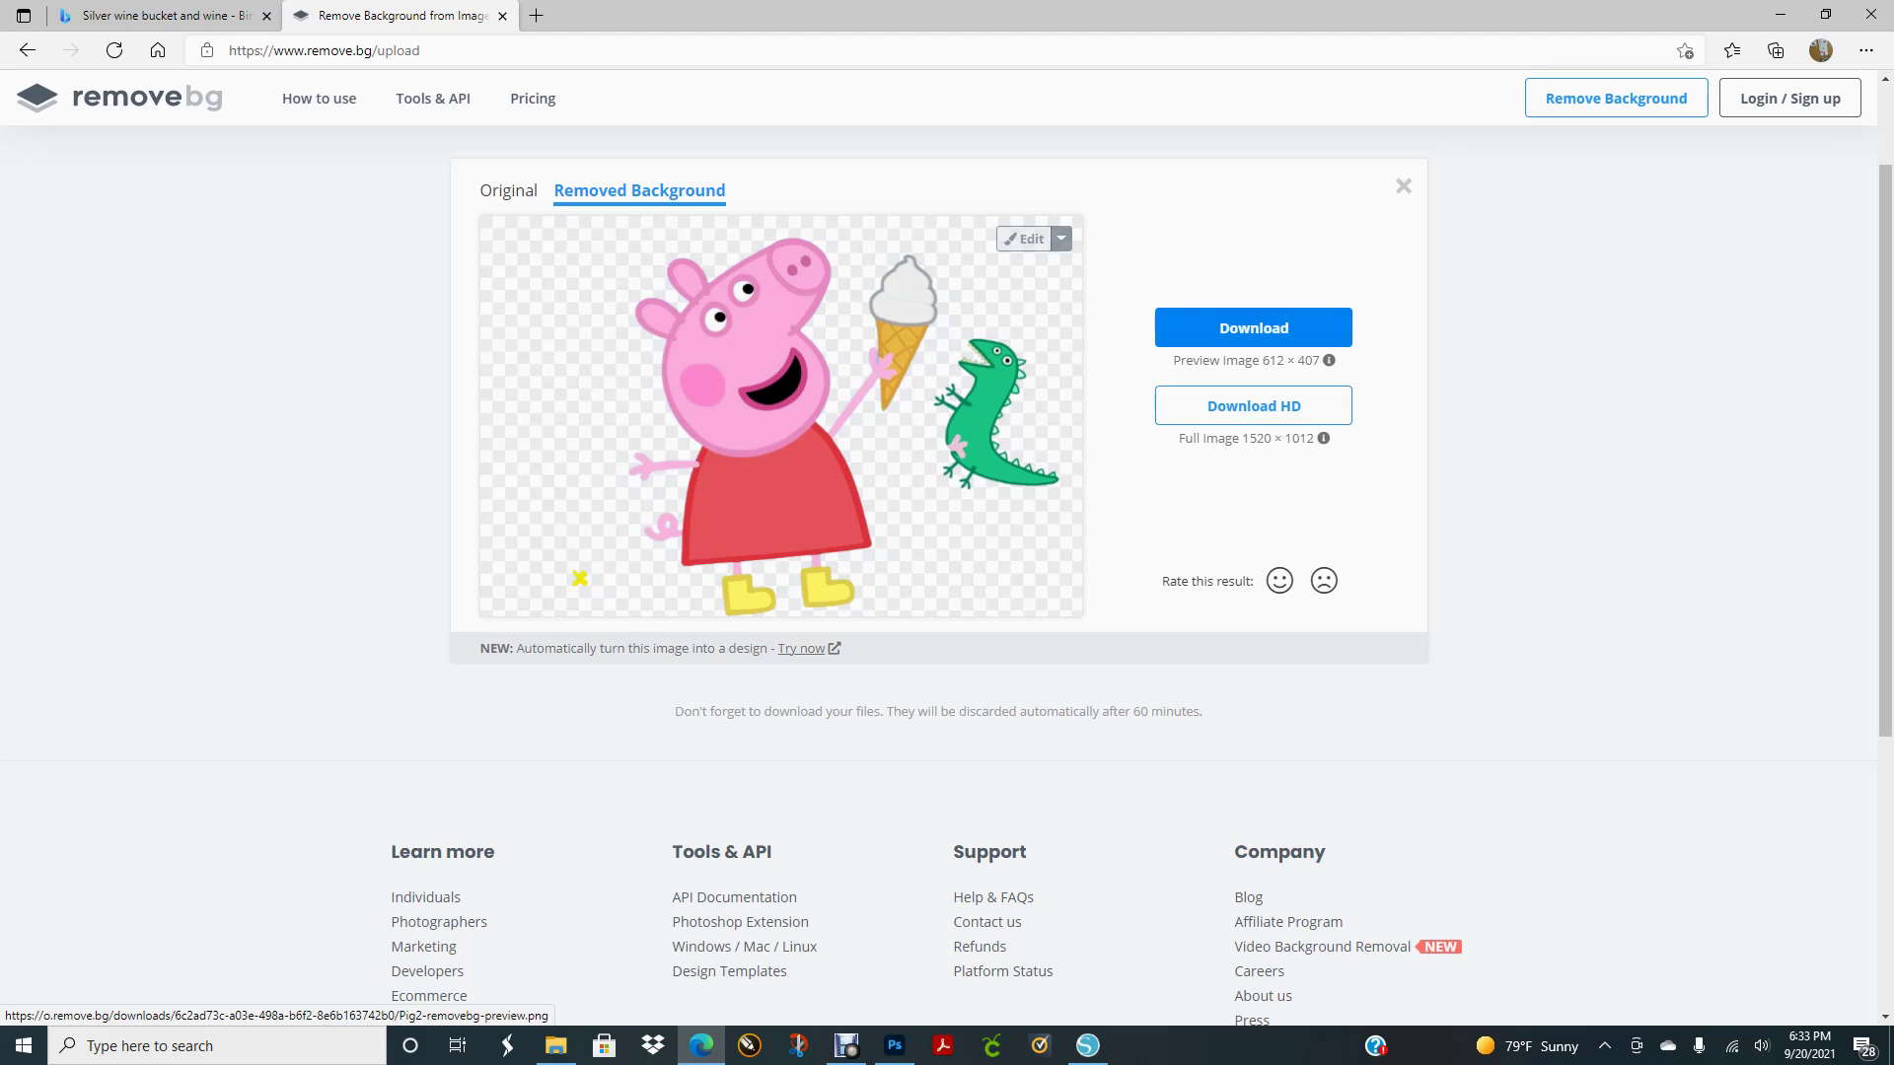
Download the cutout as Pig2-removebg-preview.png and dismiss the Canva popup and result panel
left_click(1253, 327)
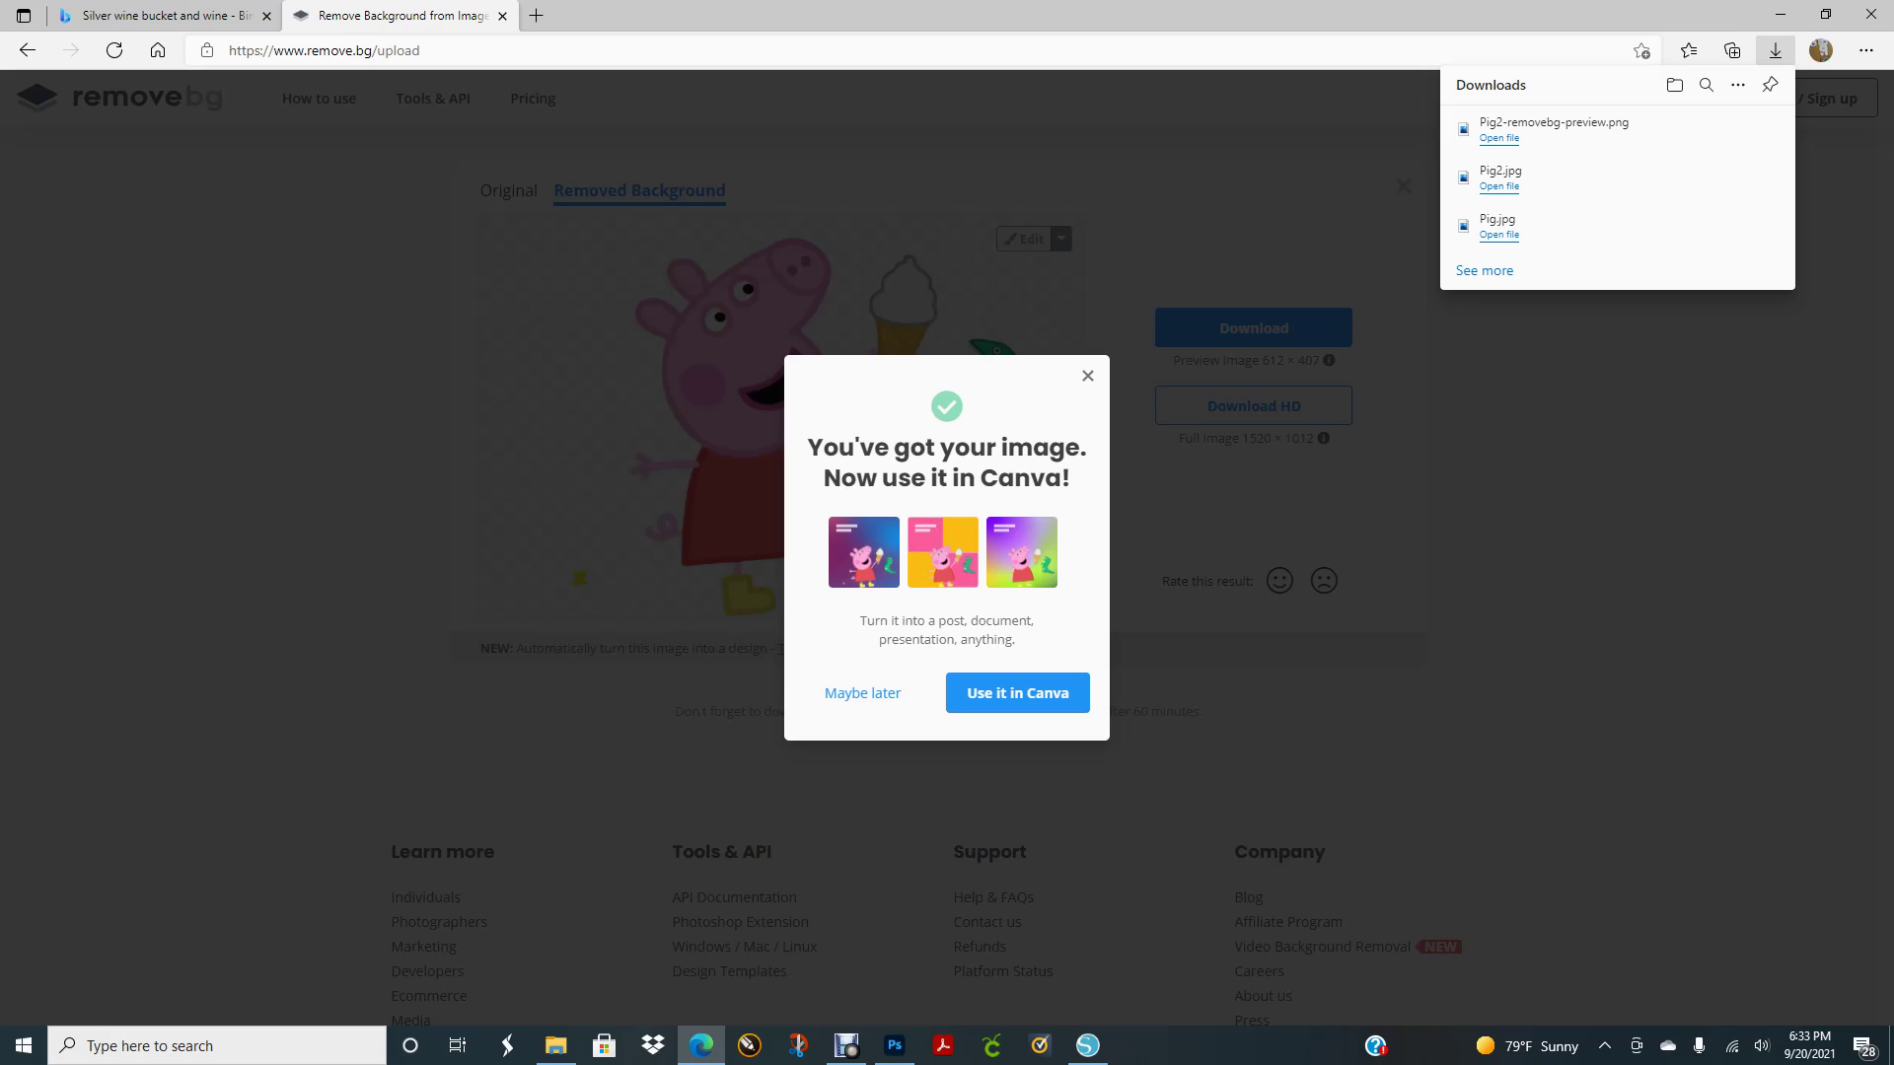
left_click(1088, 376)
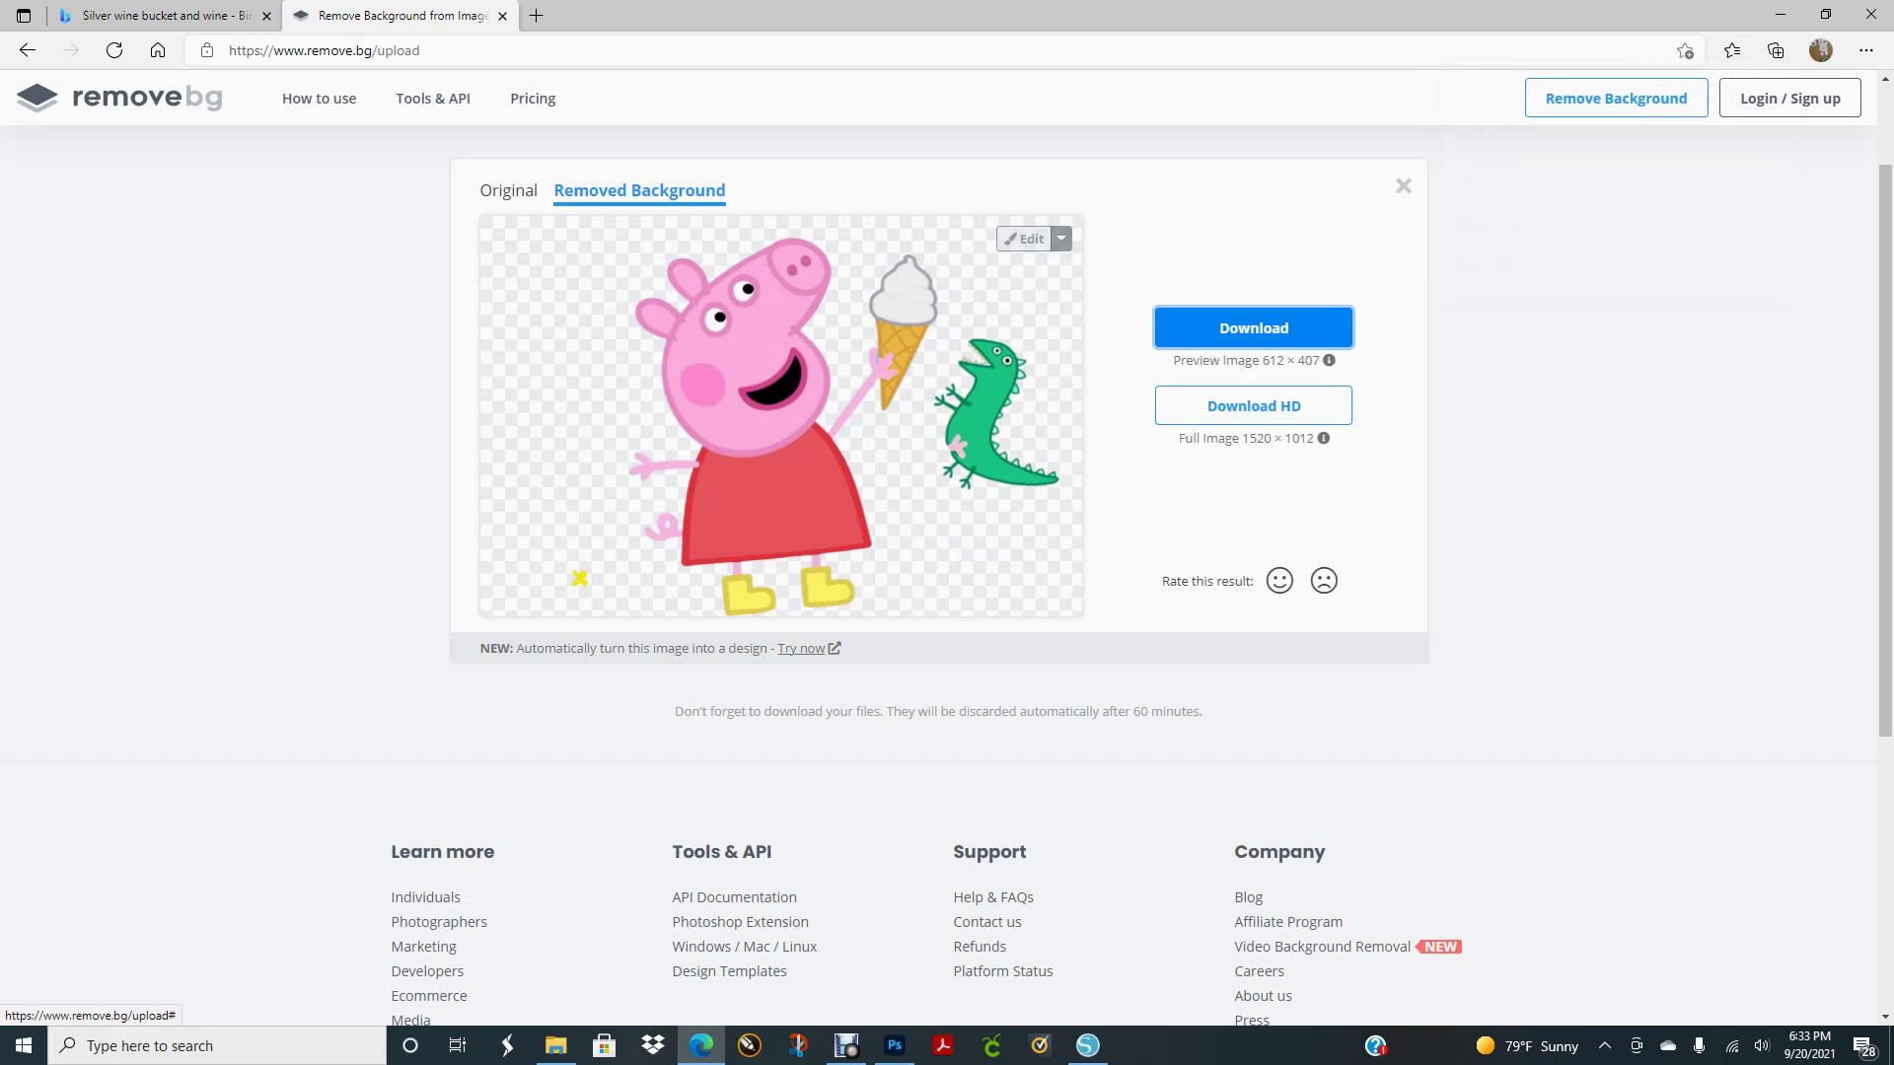
left_click(1403, 186)
View Pig2-removebg-preview from the Downloads folder in Photos, then close the preview
left_click(555, 1046)
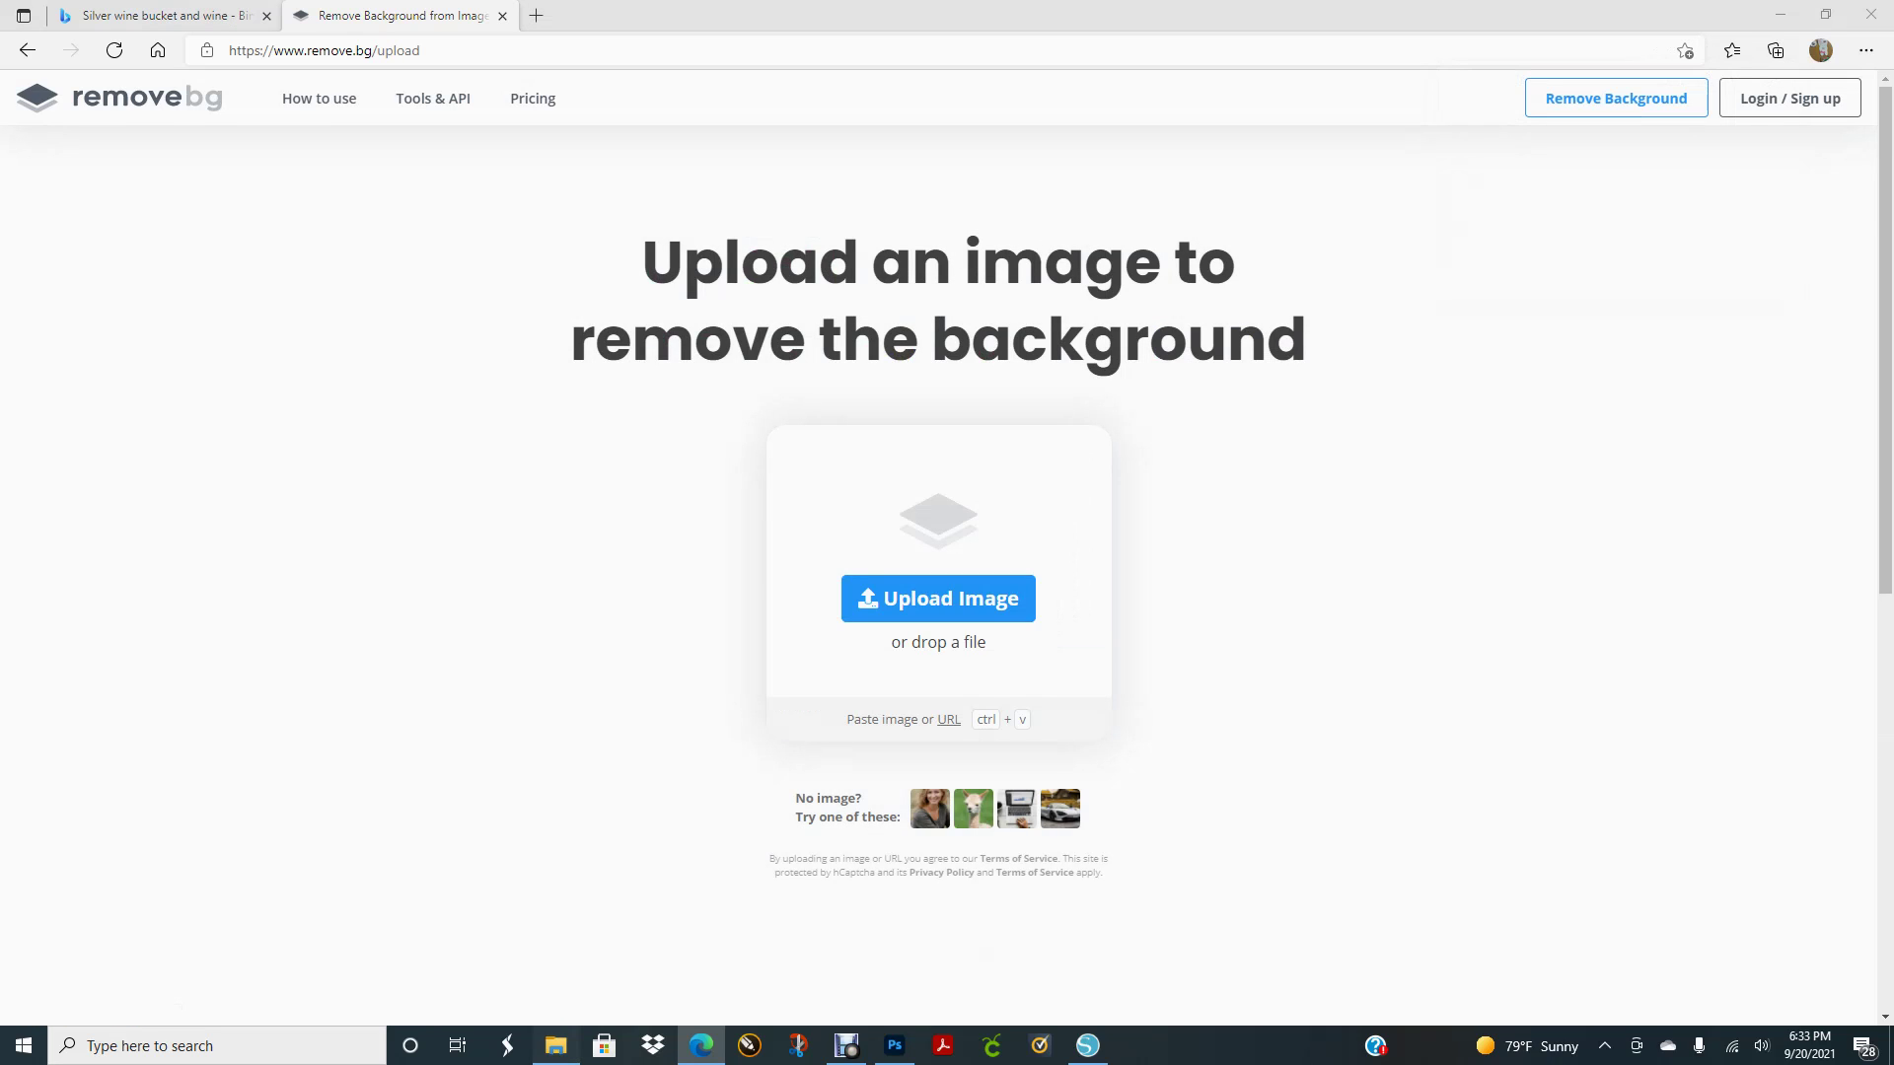
left_click(644, 330)
left_click(644, 329)
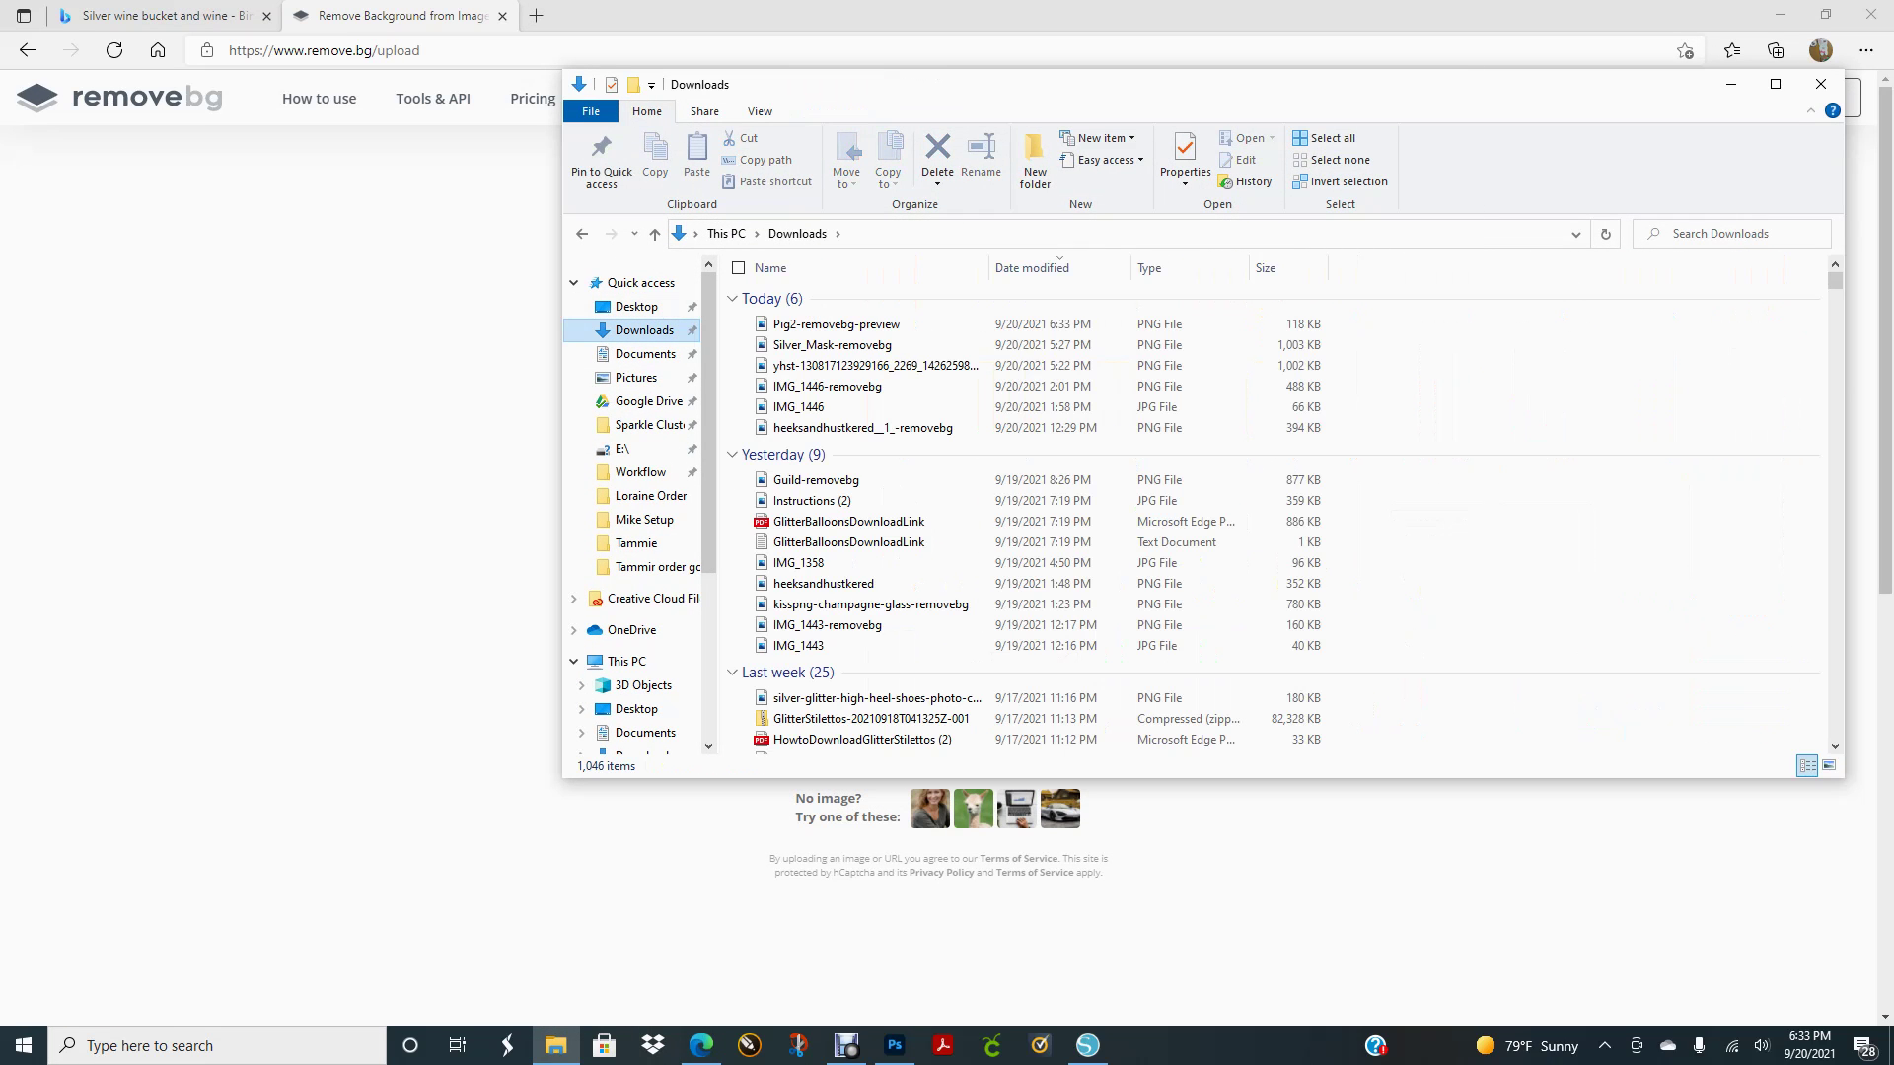
double_click(838, 324)
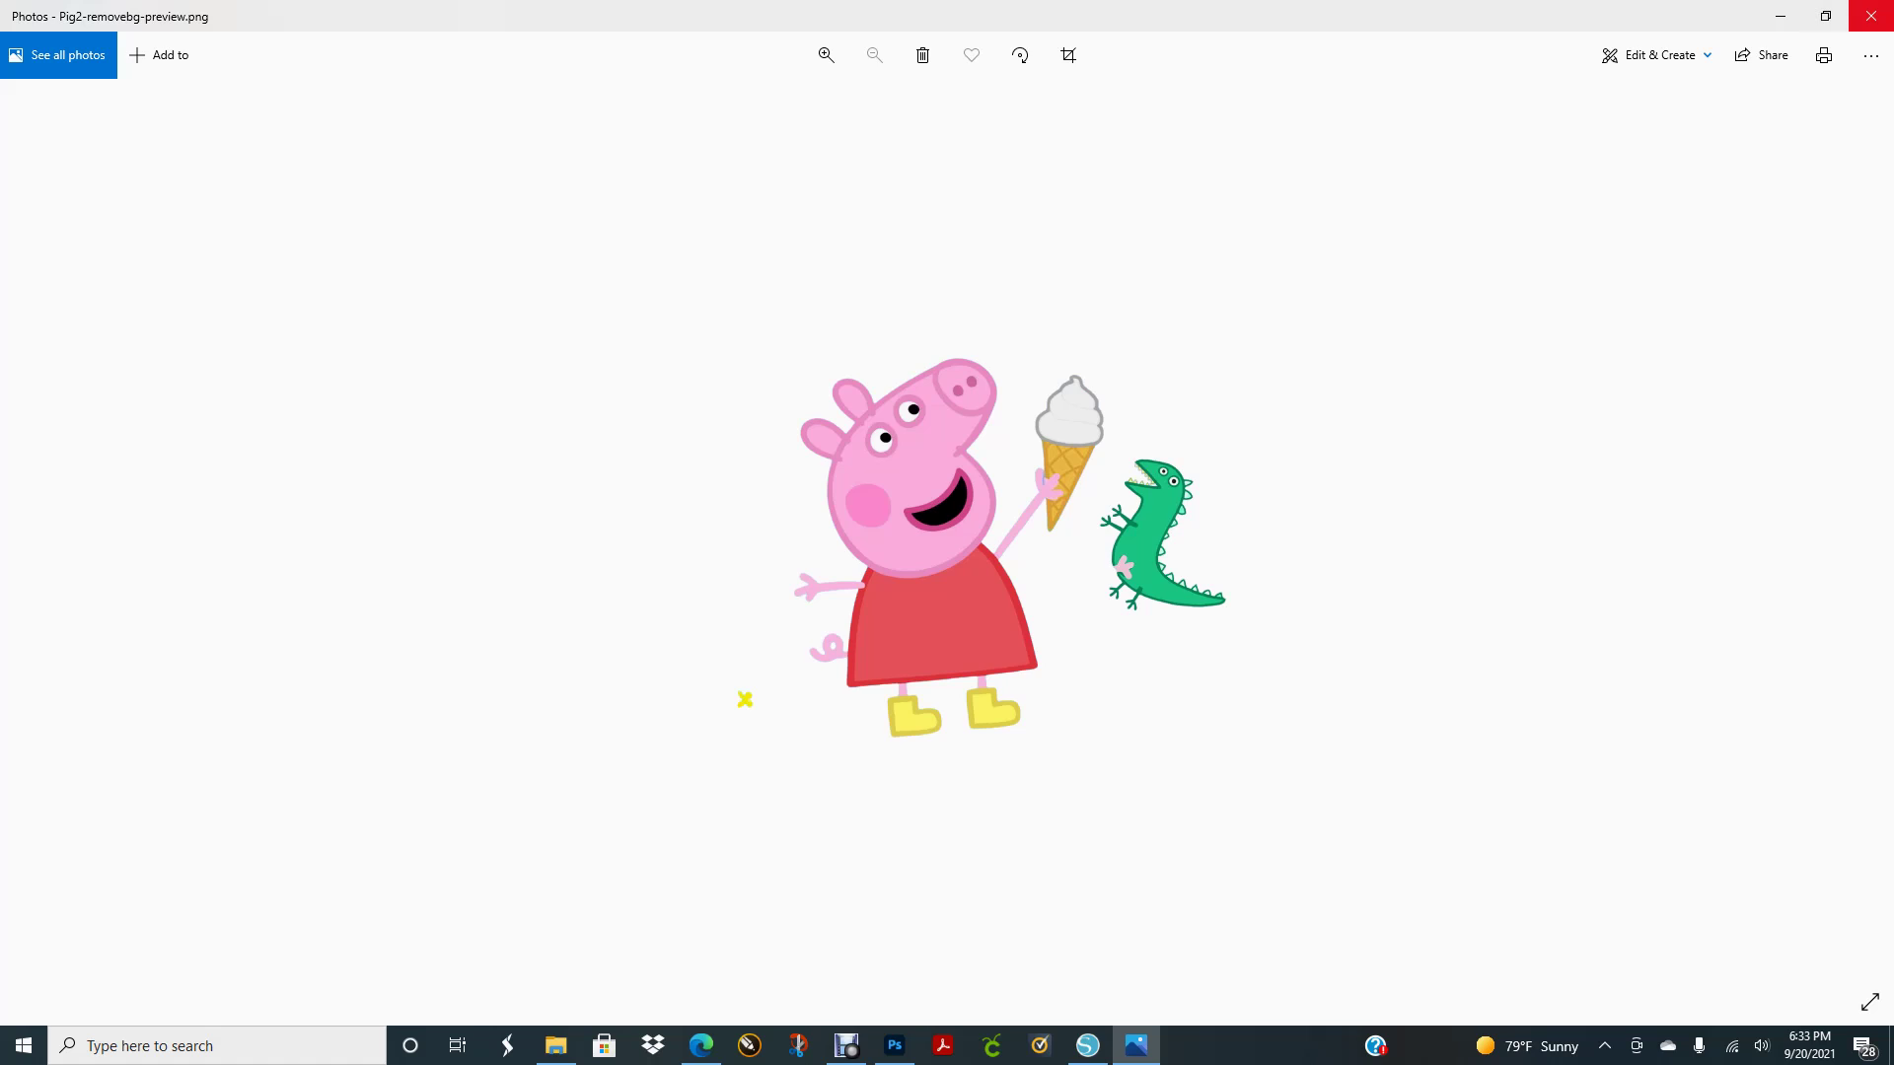
left_click(1871, 16)
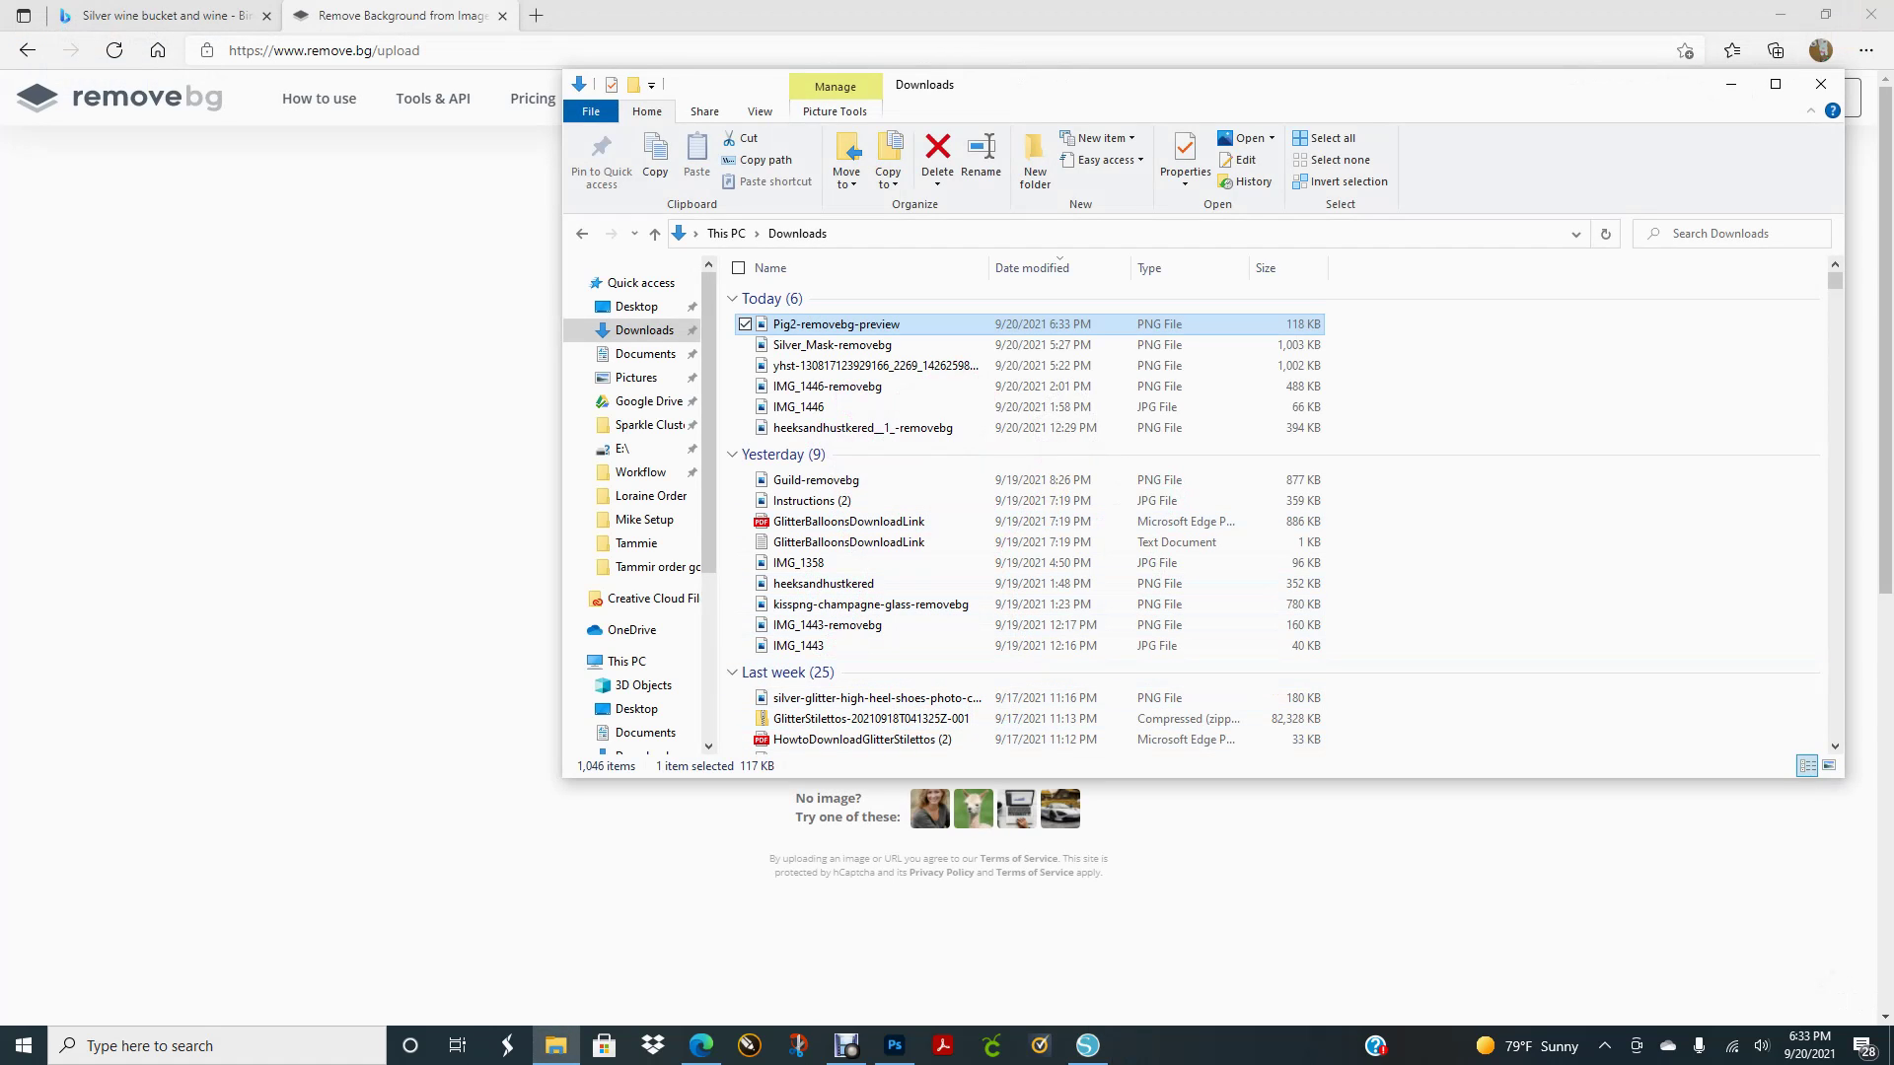
Delete the full-background Peppa picture from the Silhouette Studio page
left_click(1088, 1045)
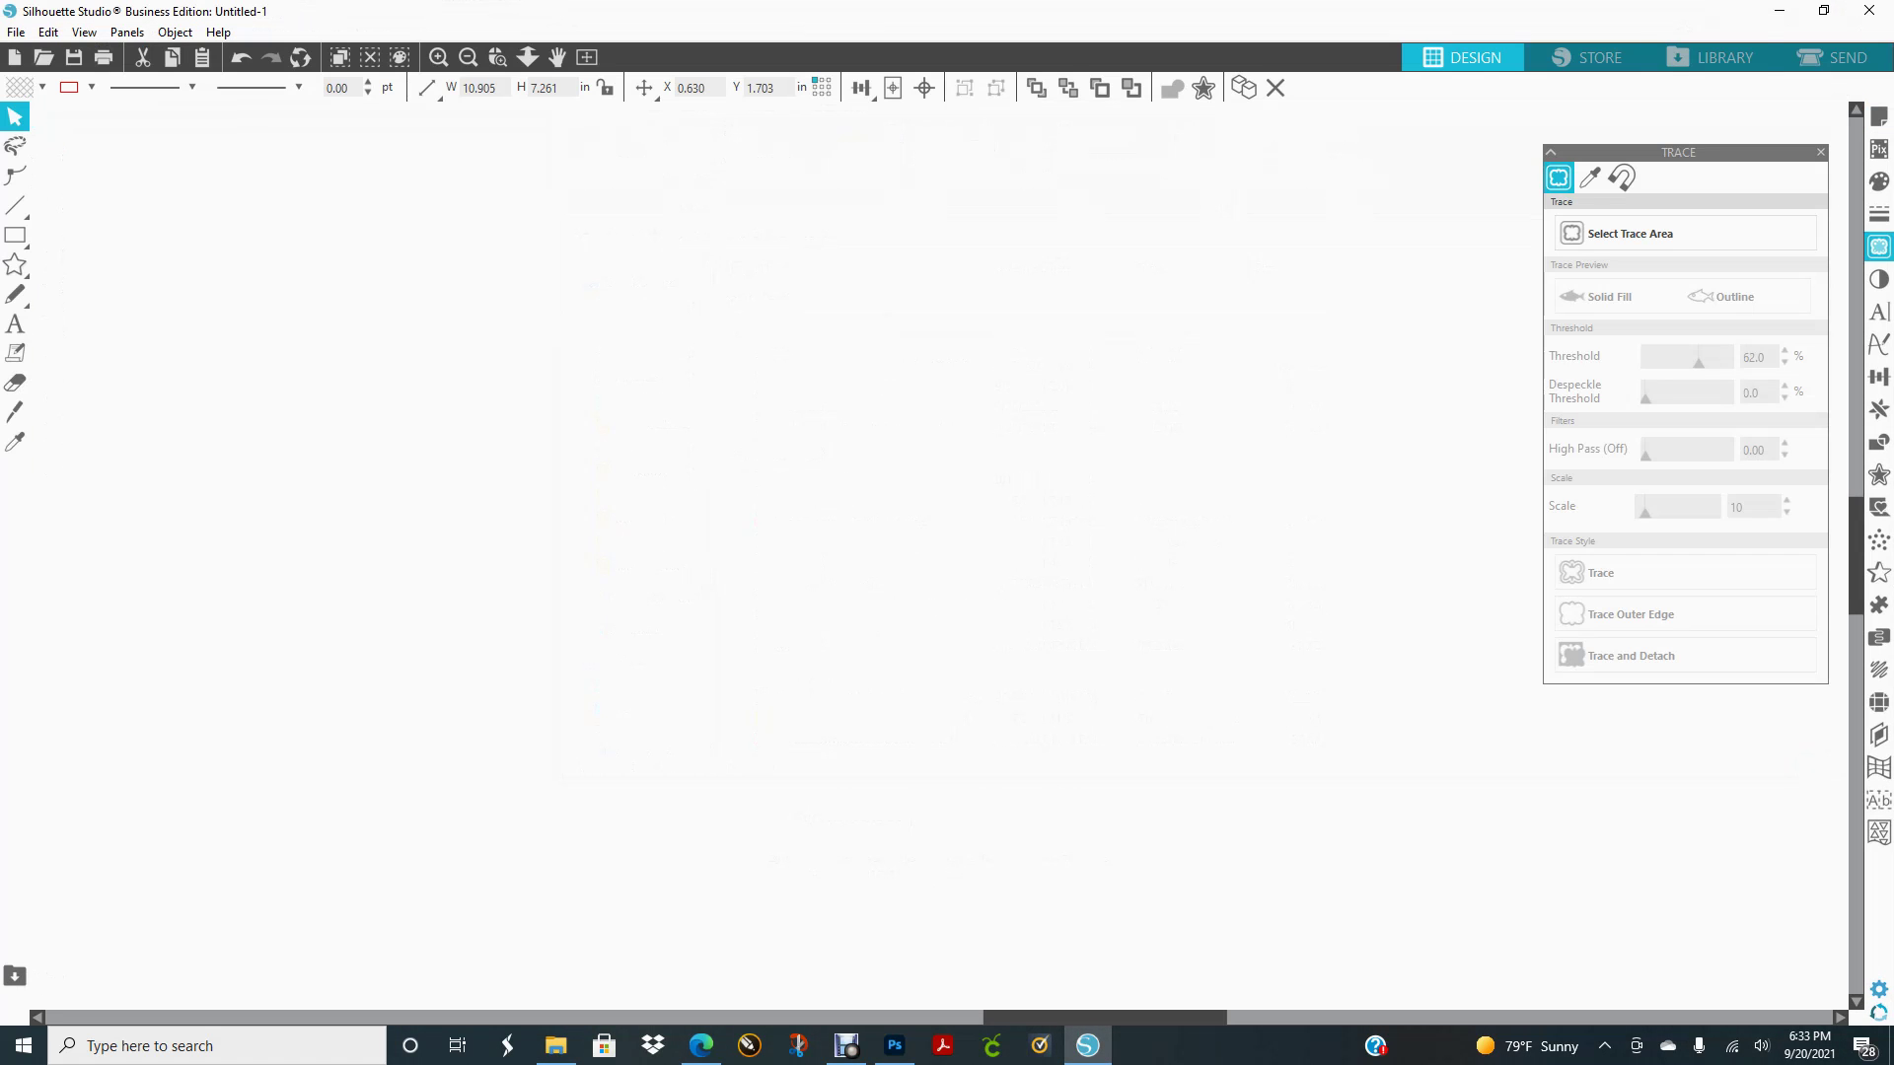
left_click(1710, 57)
left_click(1463, 57)
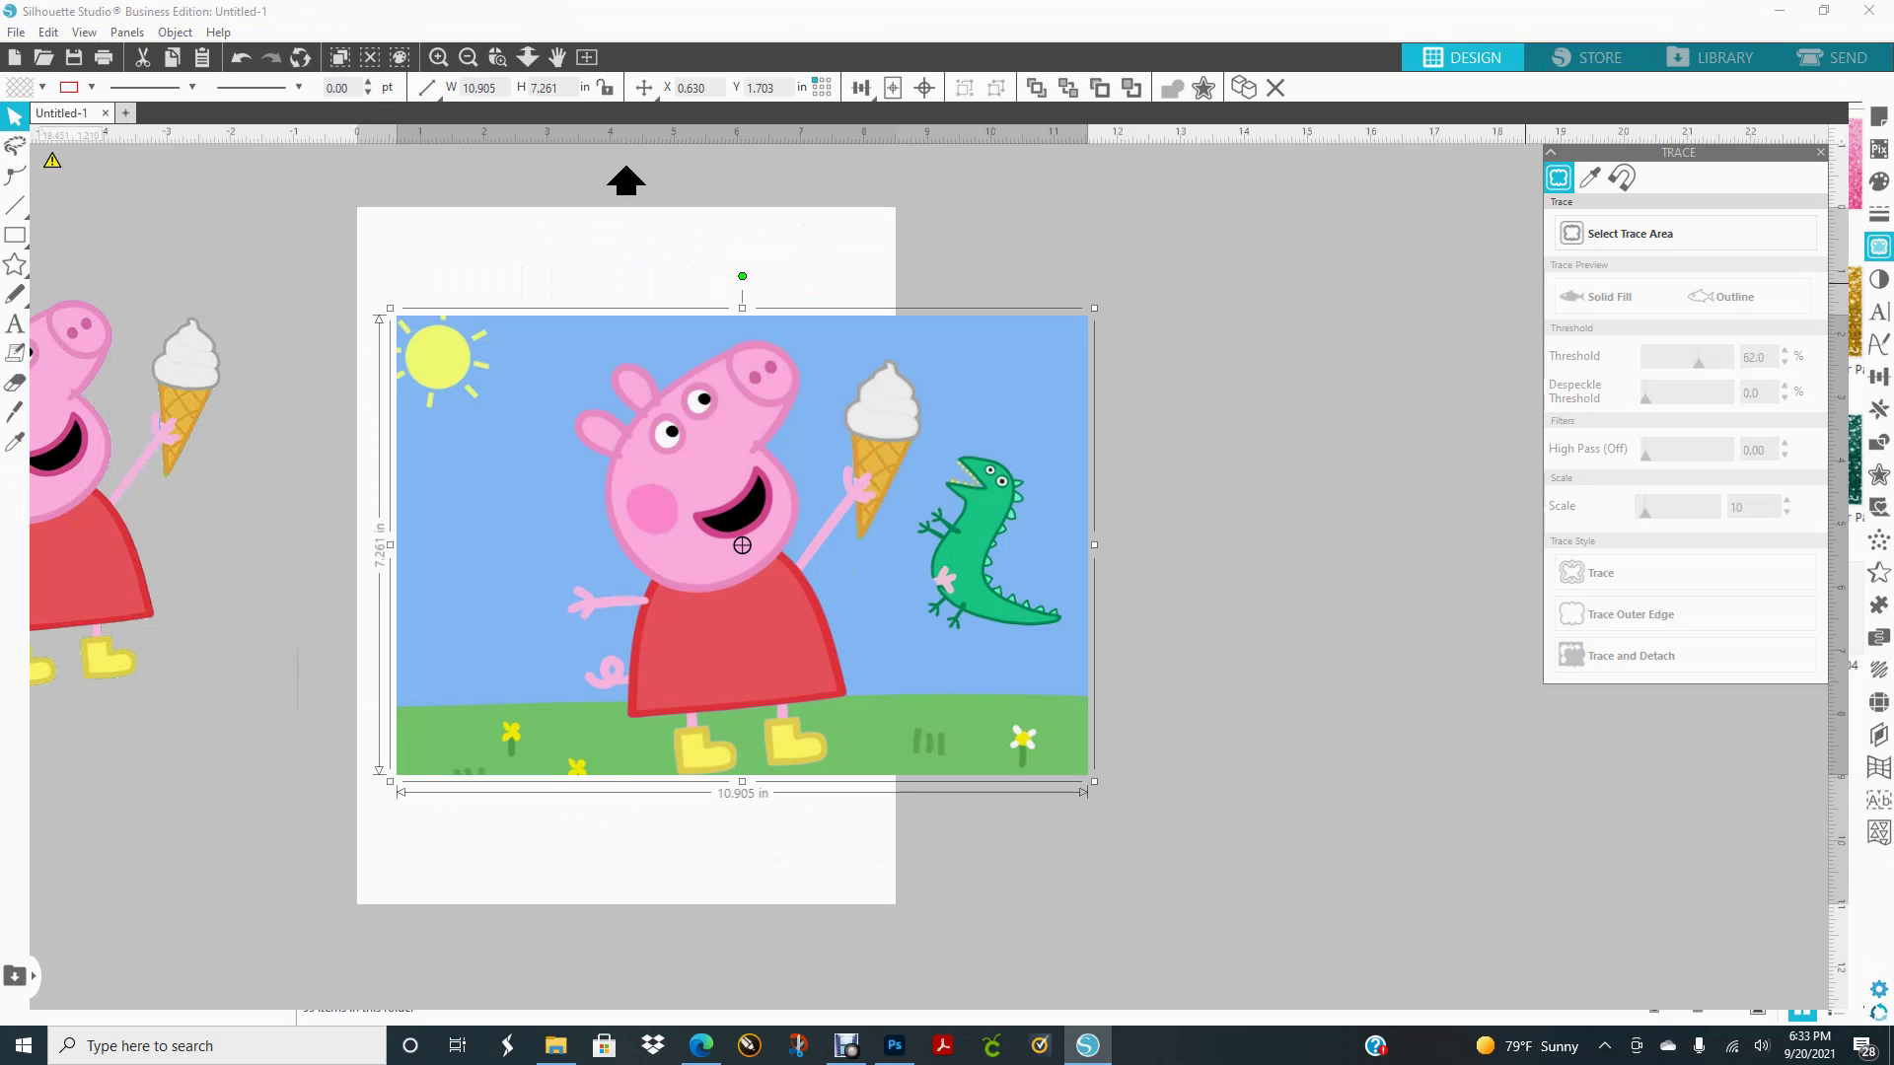
key("Delete")
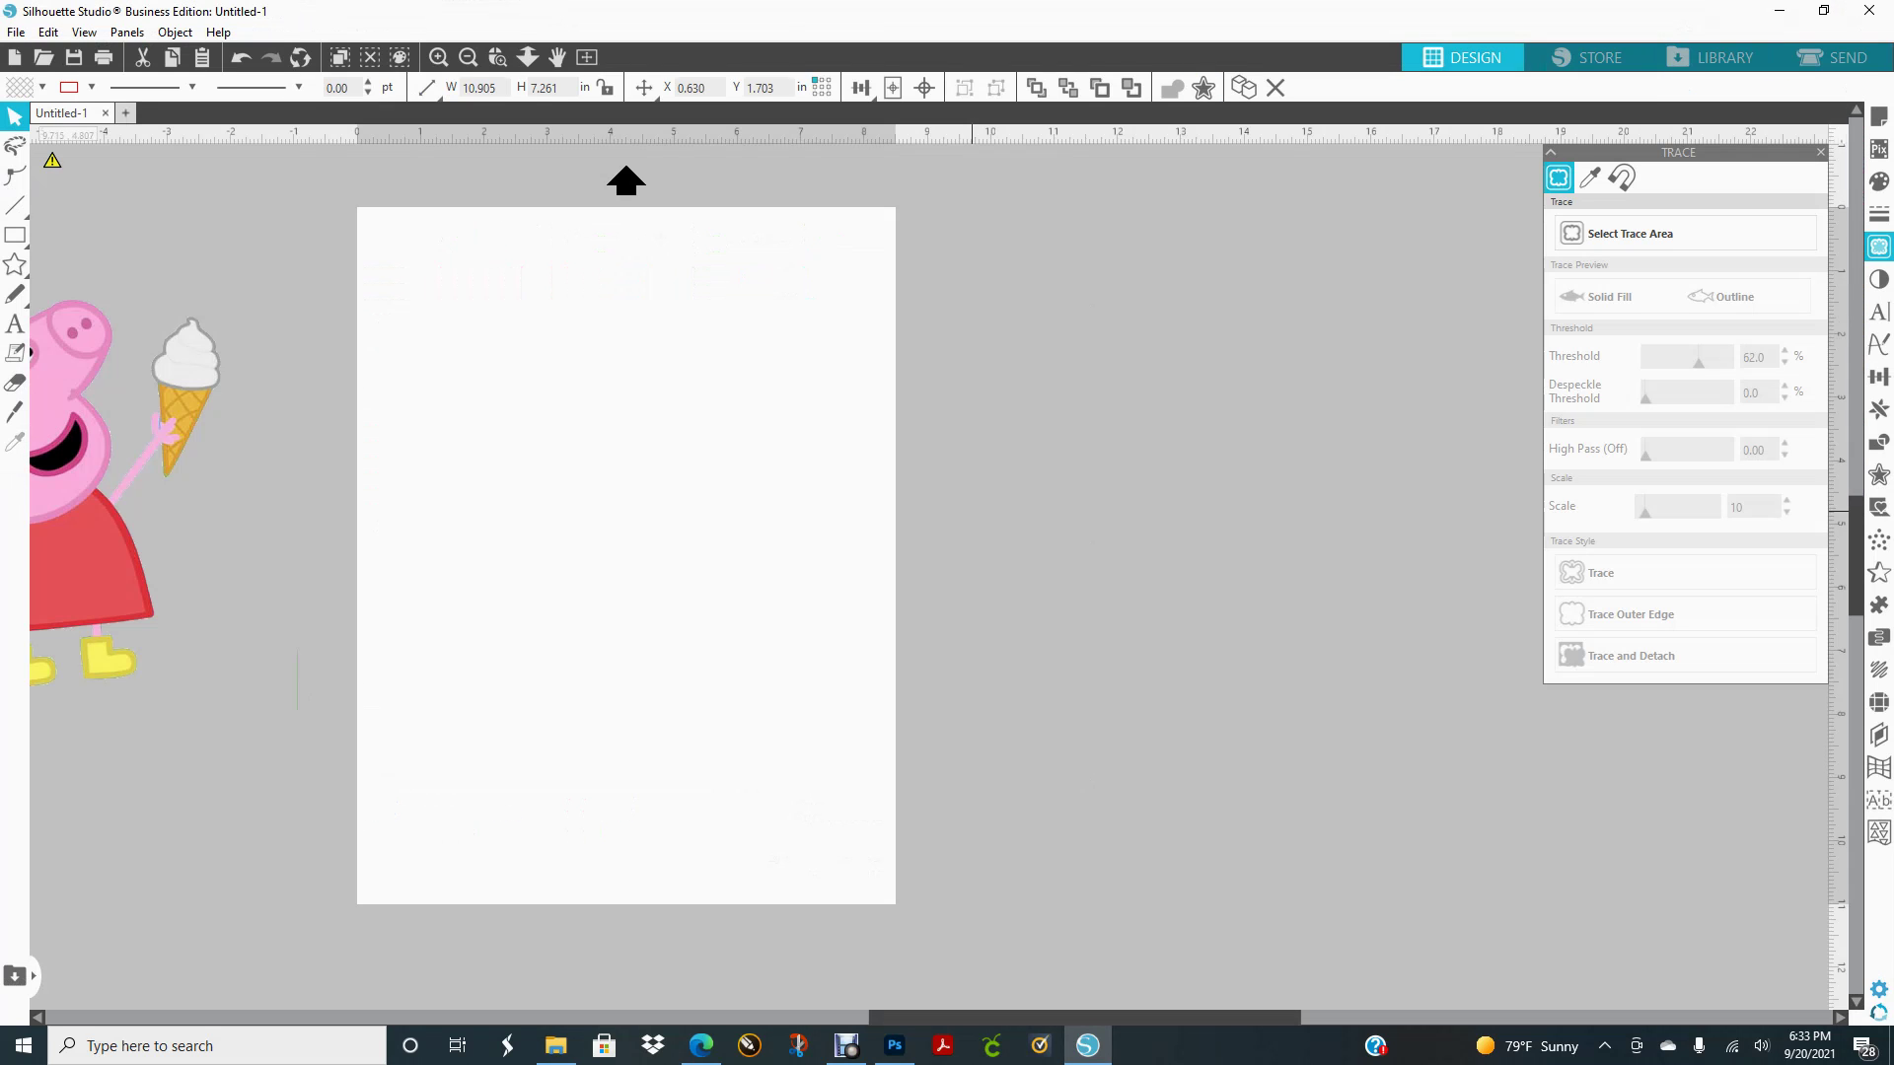
Drag Pig2-removebg-preview from the Downloads folder onto the Silhouette page
left_click(555, 1045)
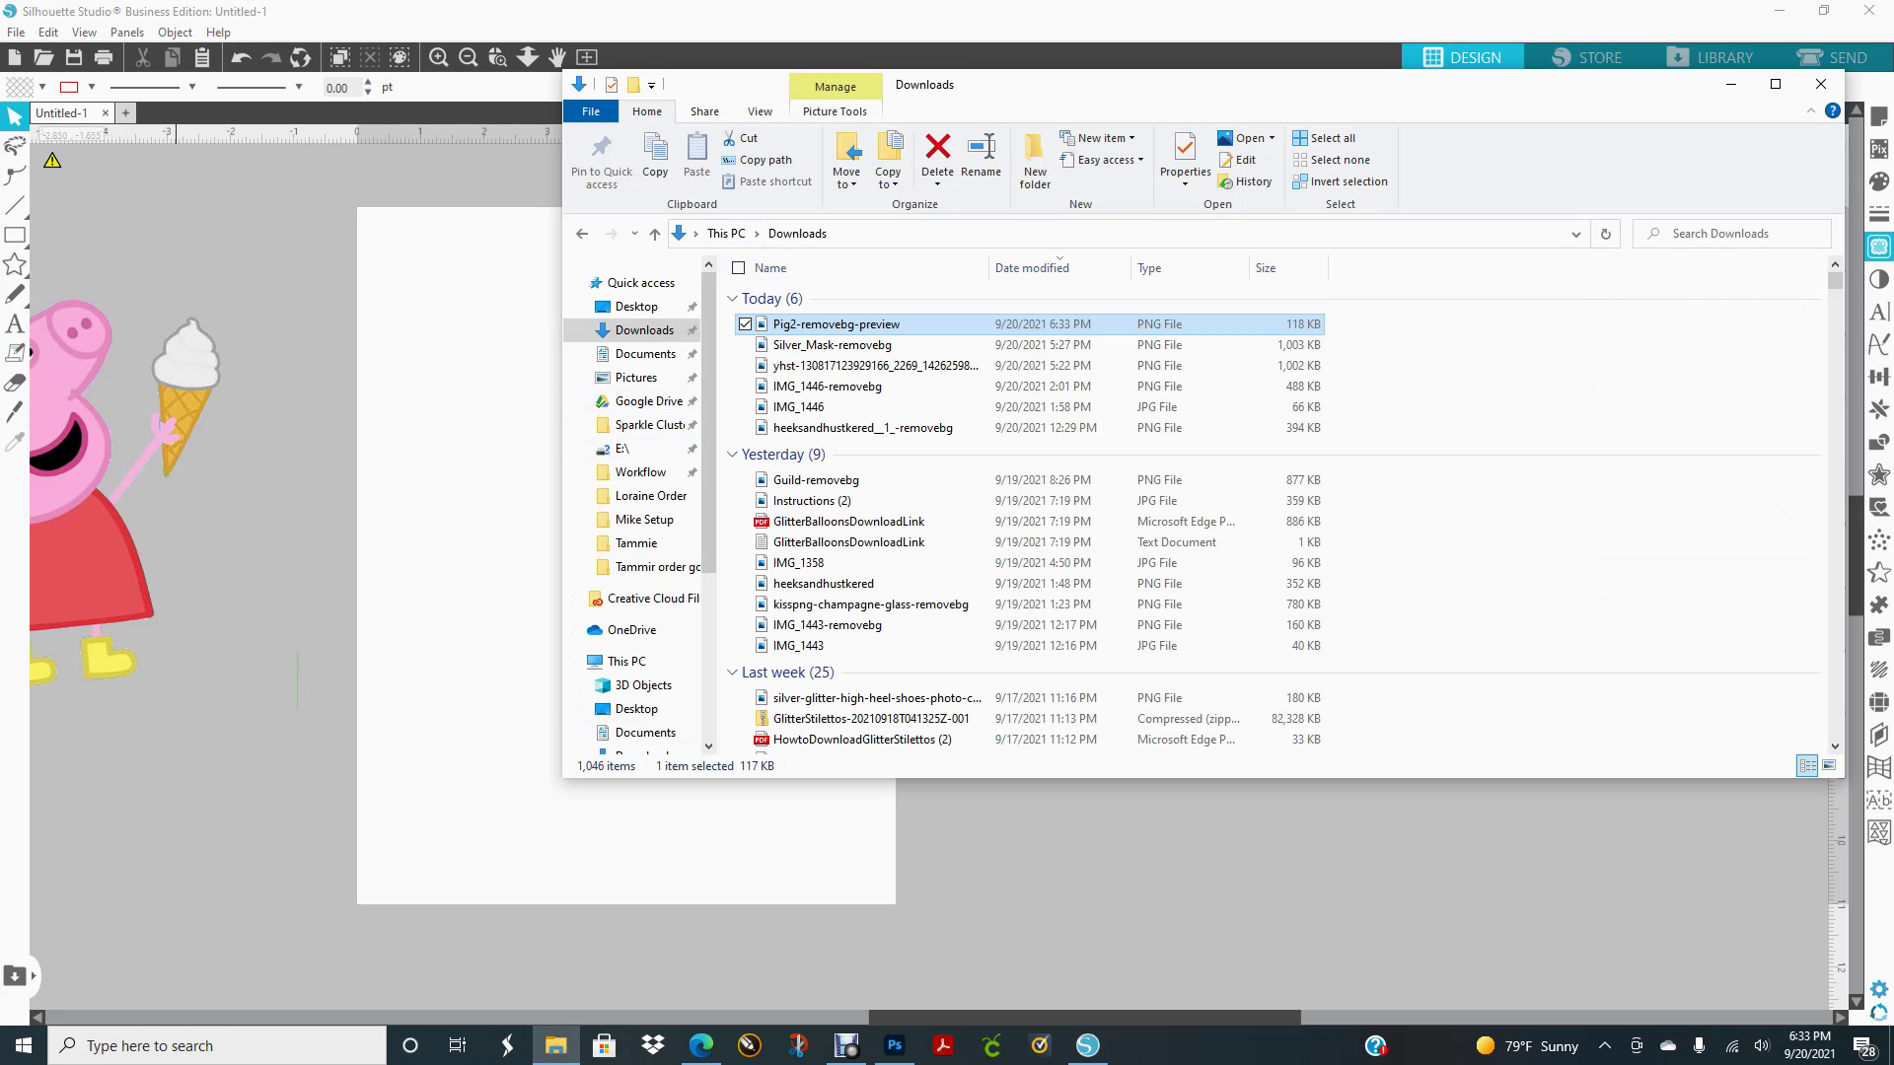
left_click(644, 330)
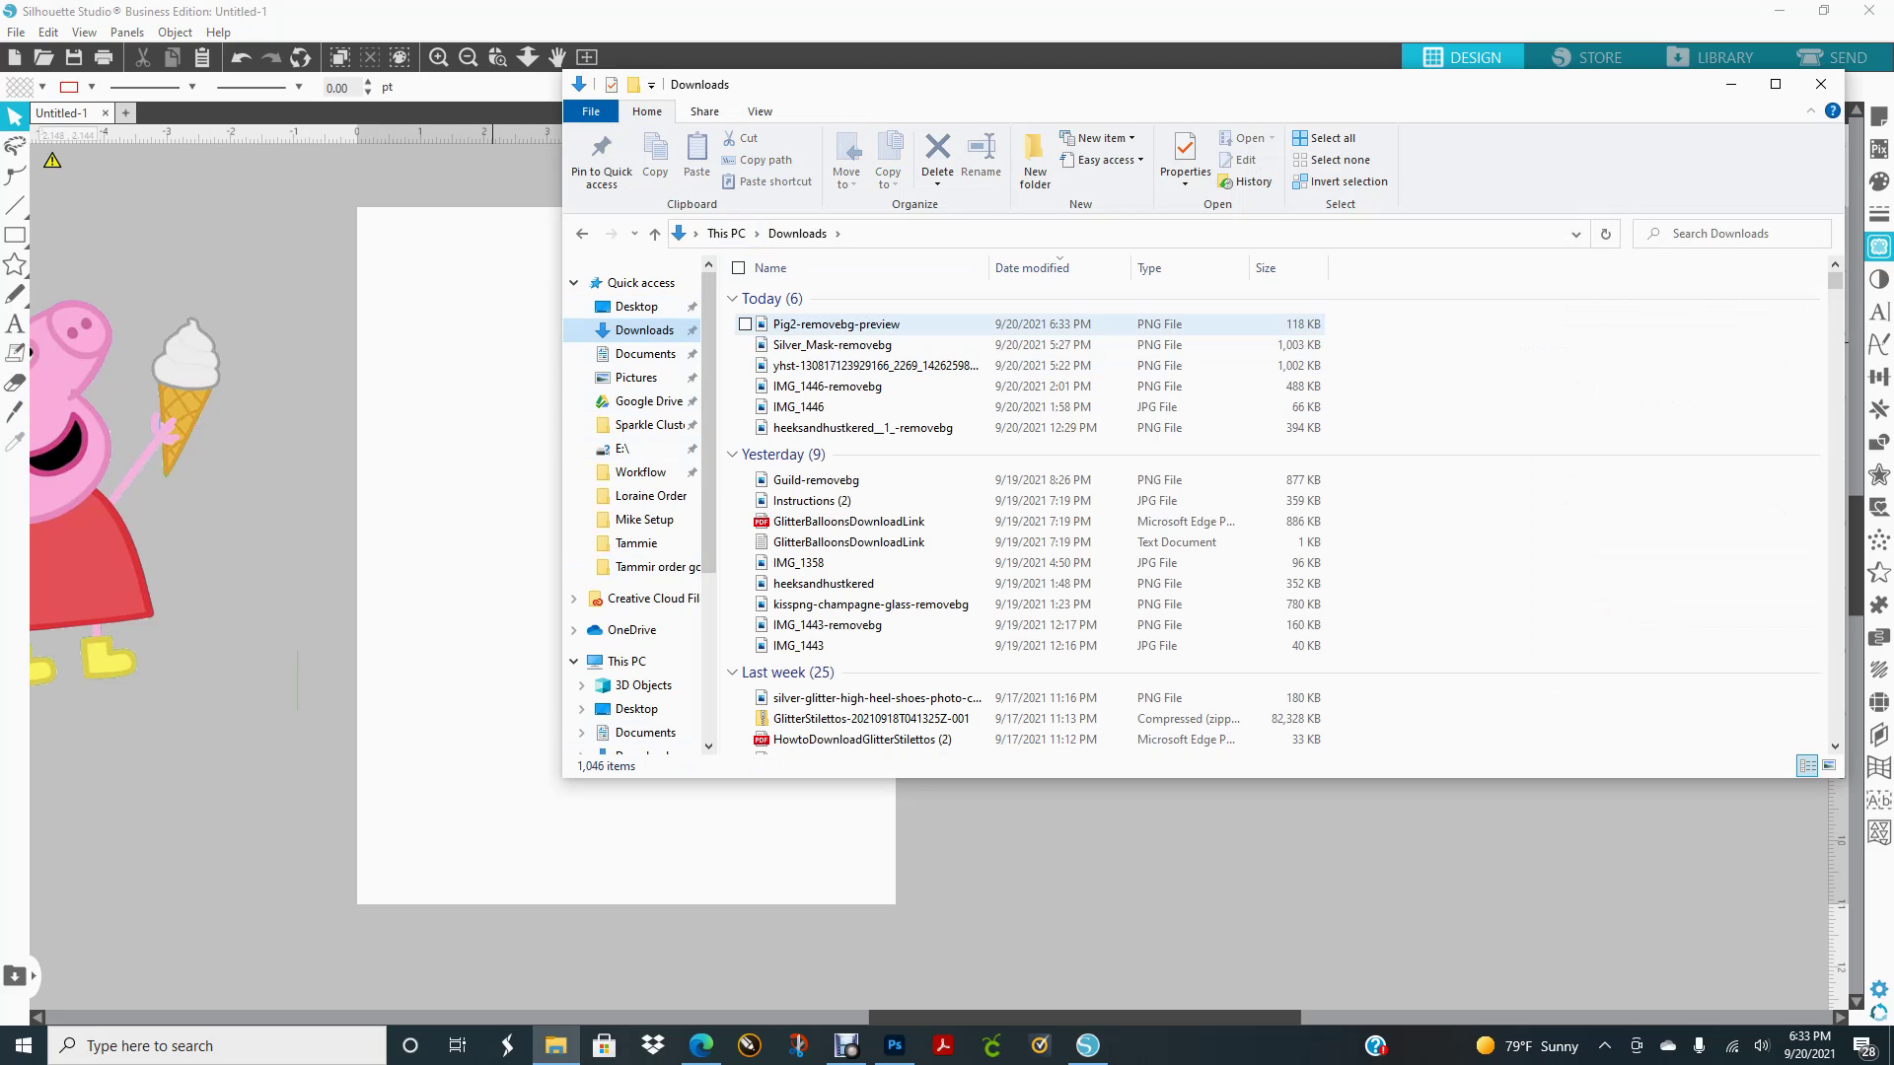
mouse_move(747, 325)
left_mouse_down()
mouse_move(513, 434)
mouse_move(474, 505)
mouse_move(400, 502)
mouse_move(869, 473)
left_mouse_up()
left_click(1820, 84)
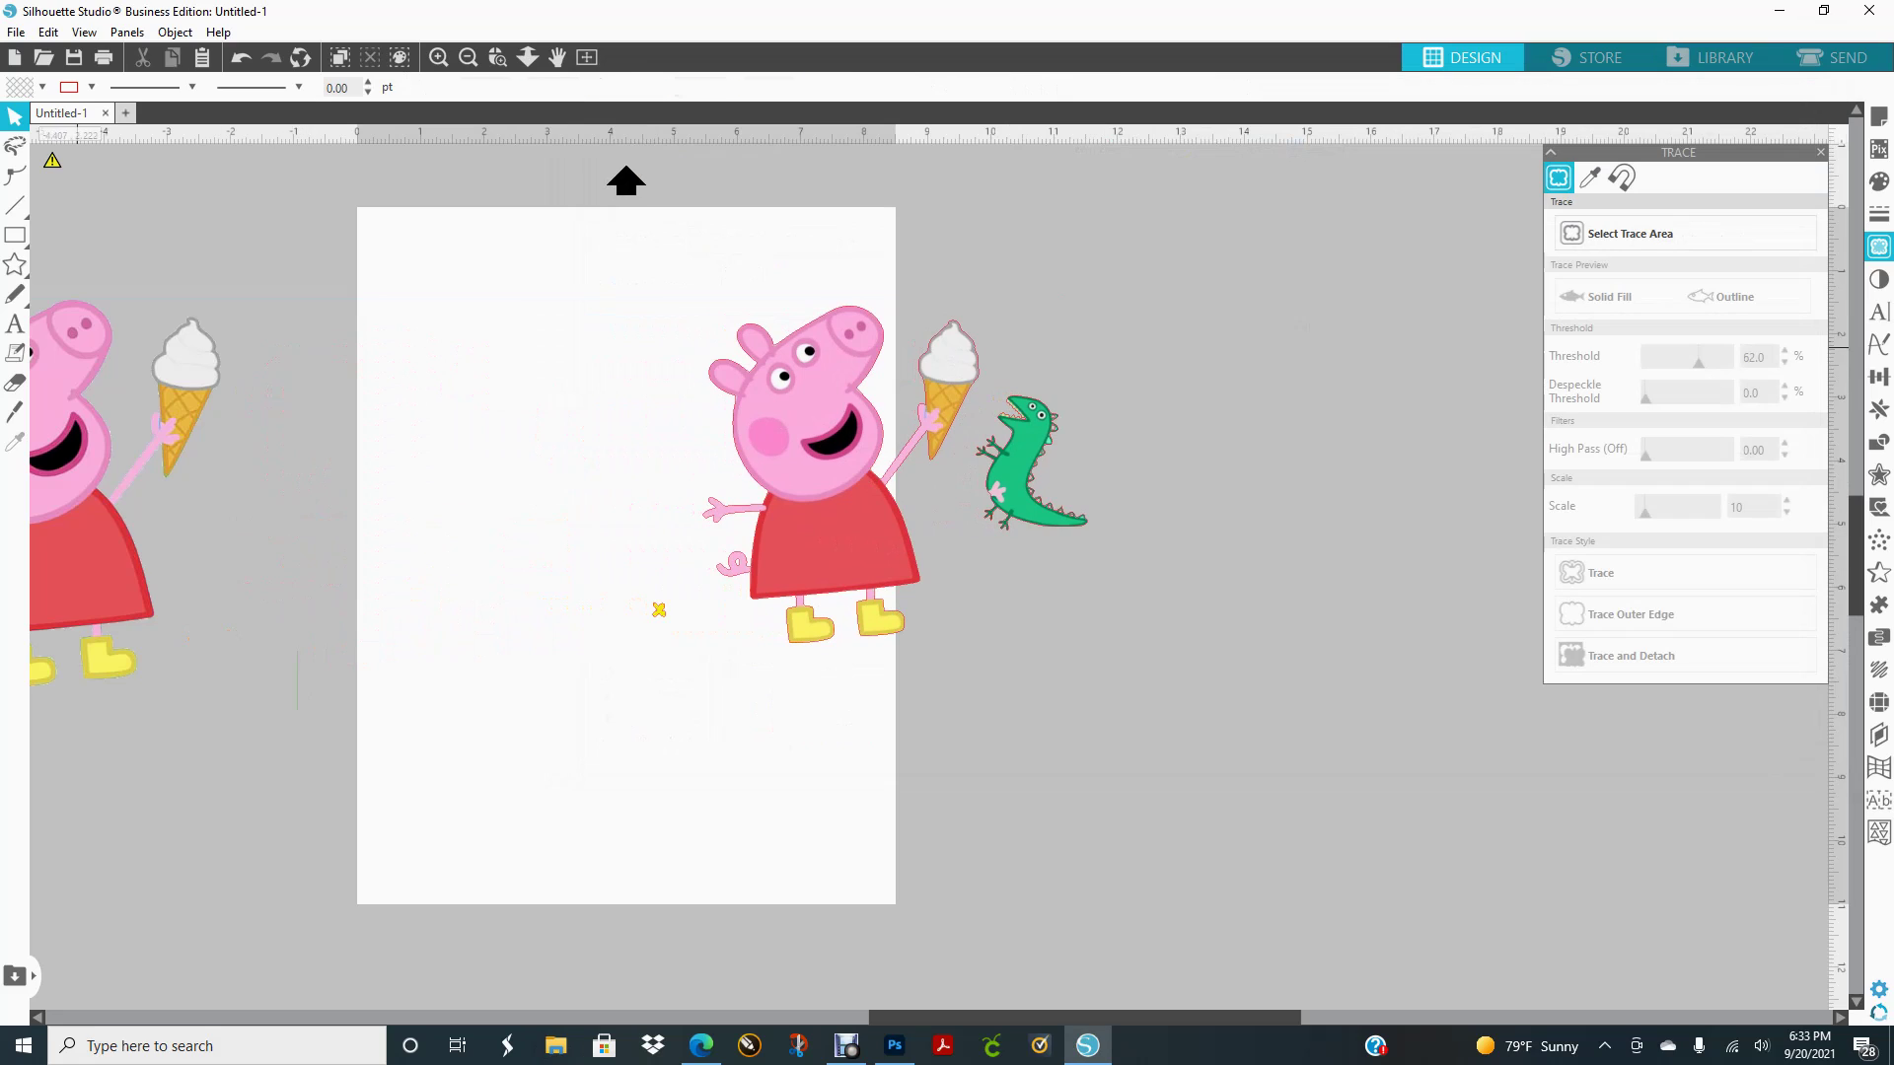
Erase the green dinosaur from the remove.bg Peppa and reposition it on the page
left_click(15, 383)
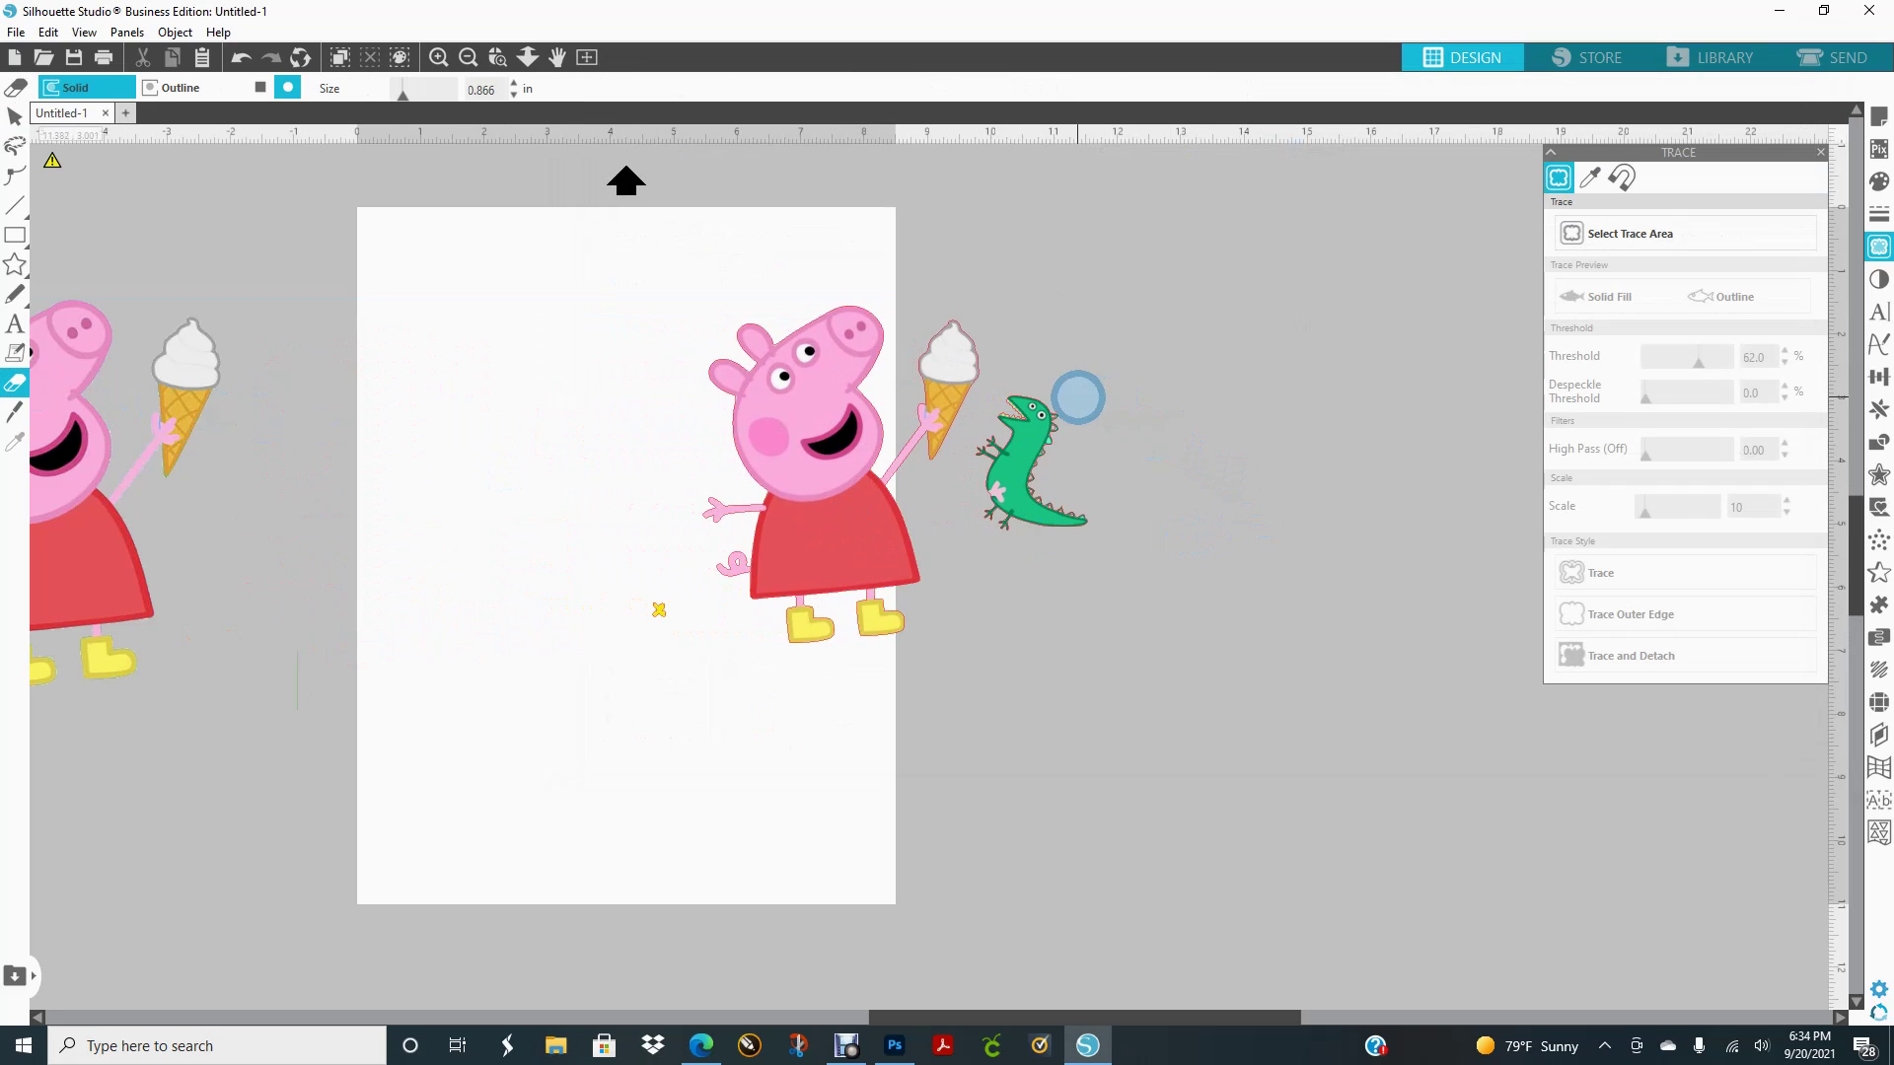
mouse_move(1078, 394)
left_mouse_down()
mouse_move(992, 468)
mouse_move(1002, 408)
mouse_move(1036, 390)
mouse_move(1017, 589)
mouse_move(1029, 536)
mouse_move(1084, 543)
mouse_move(1099, 483)
mouse_move(1066, 732)
mouse_move(805, 759)
mouse_move(640, 588)
mouse_move(585, 280)
mouse_move(755, 187)
mouse_move(970, 199)
mouse_move(1088, 324)
mouse_move(1042, 538)
mouse_move(977, 608)
mouse_move(1029, 672)
left_mouse_up()
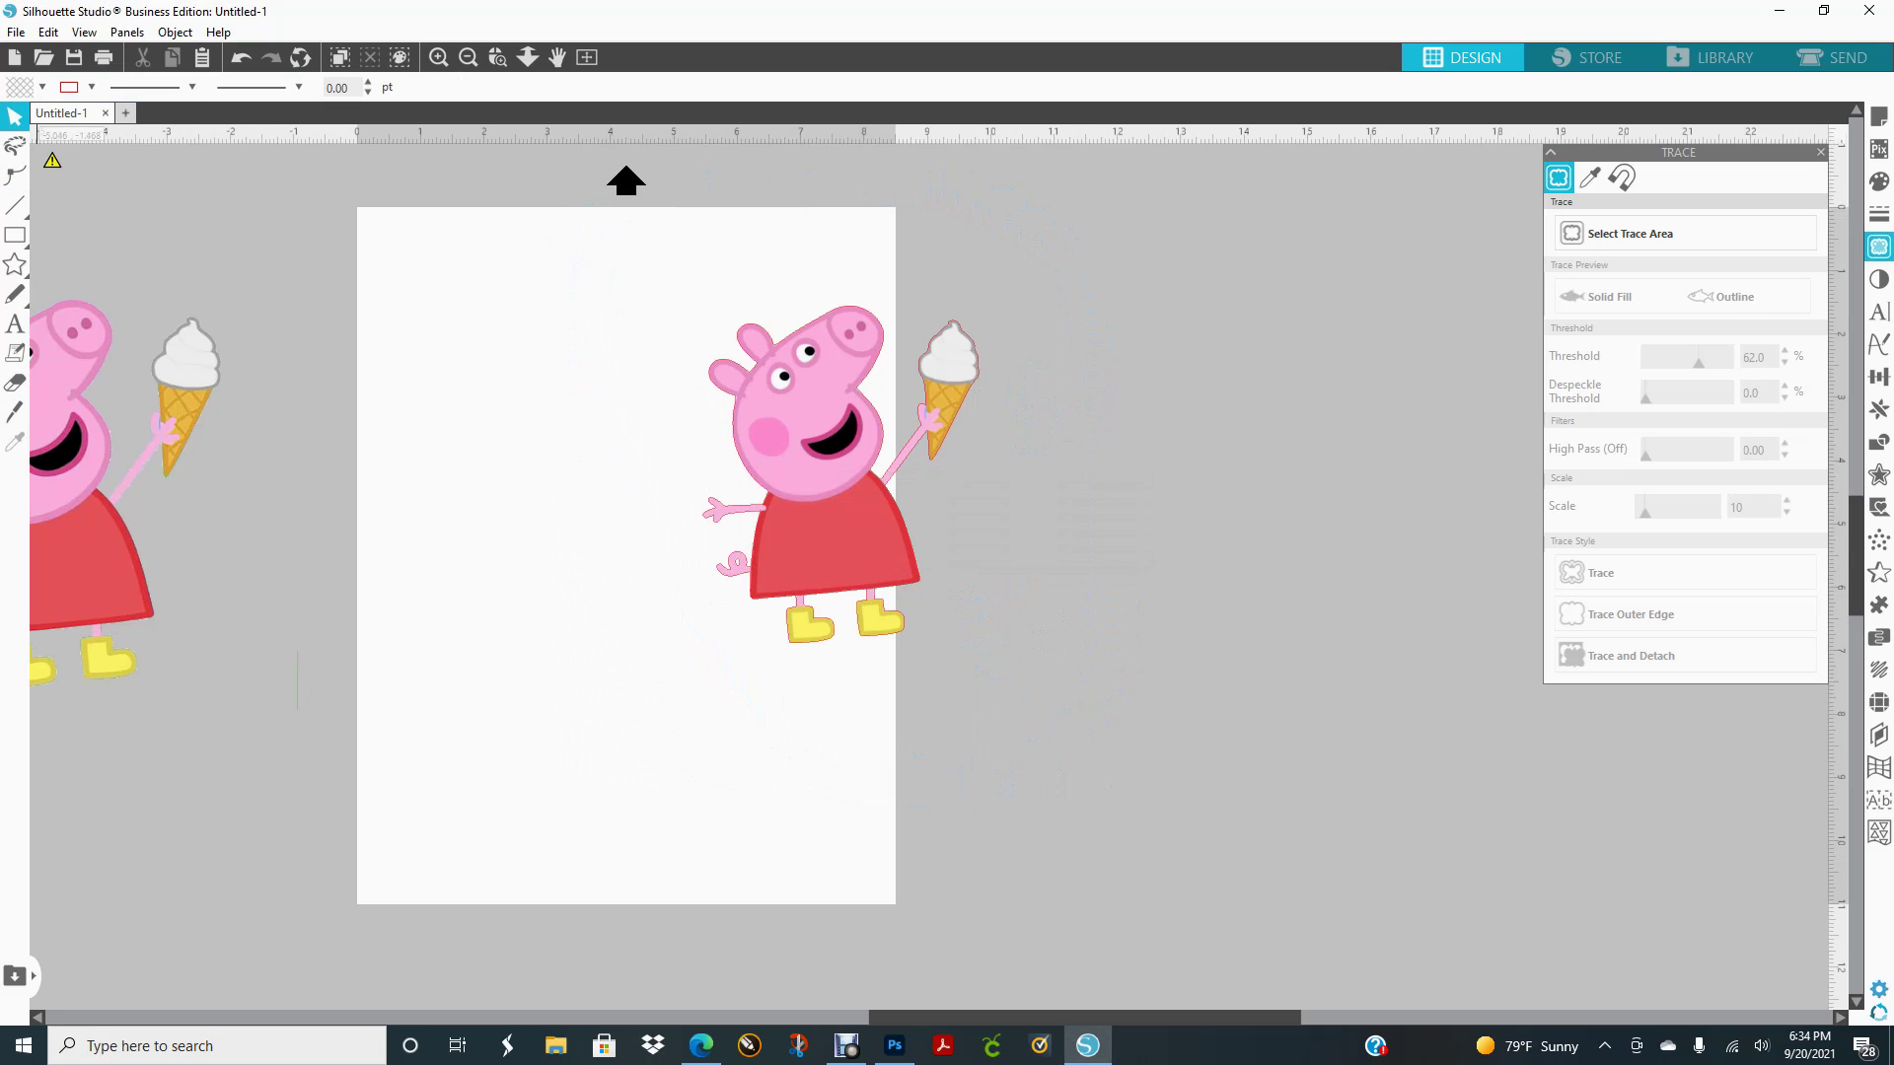
left_click_drag(833, 462, 728, 493)
Bring the large traced Peppa onto the page and set the smaller Peppa beside it
left_click_drag(126, 590, 557, 676)
left_click_drag(738, 583, 826, 732)
left_click_drag(815, 642, 805, 649)
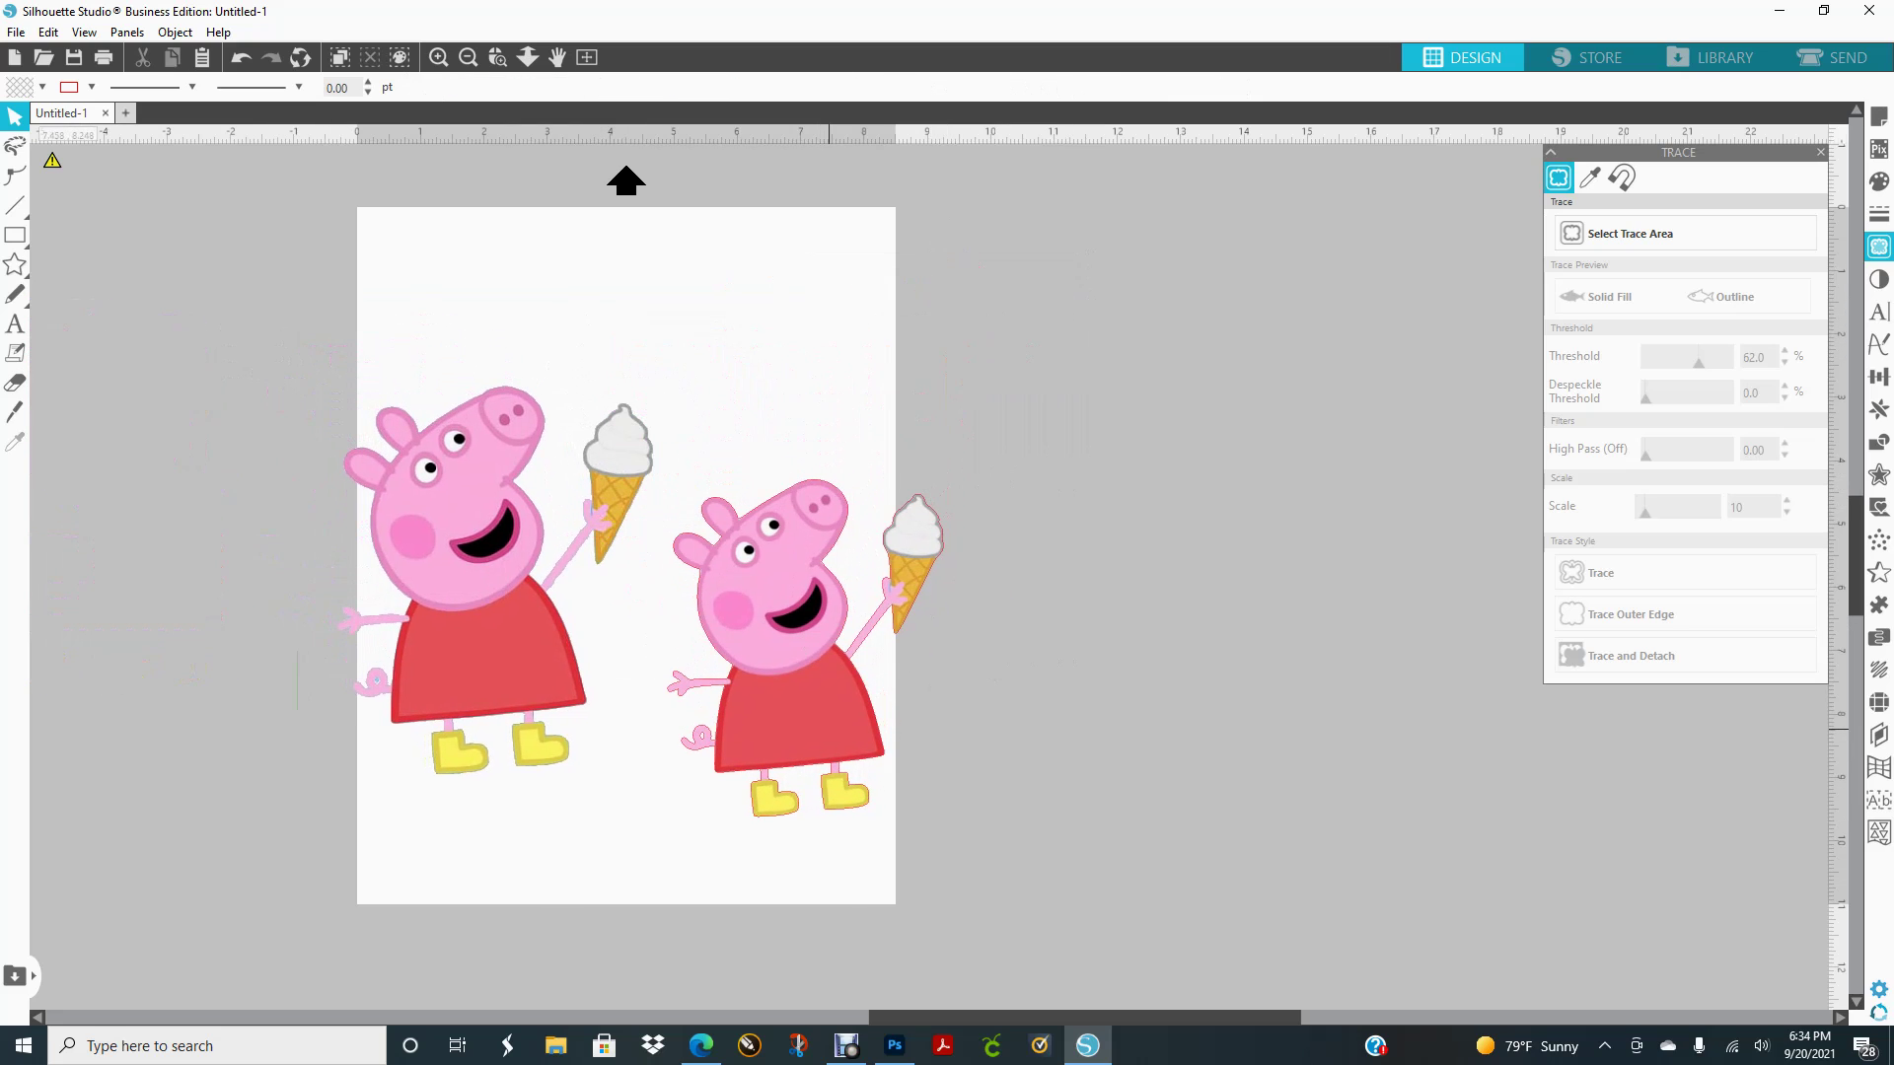